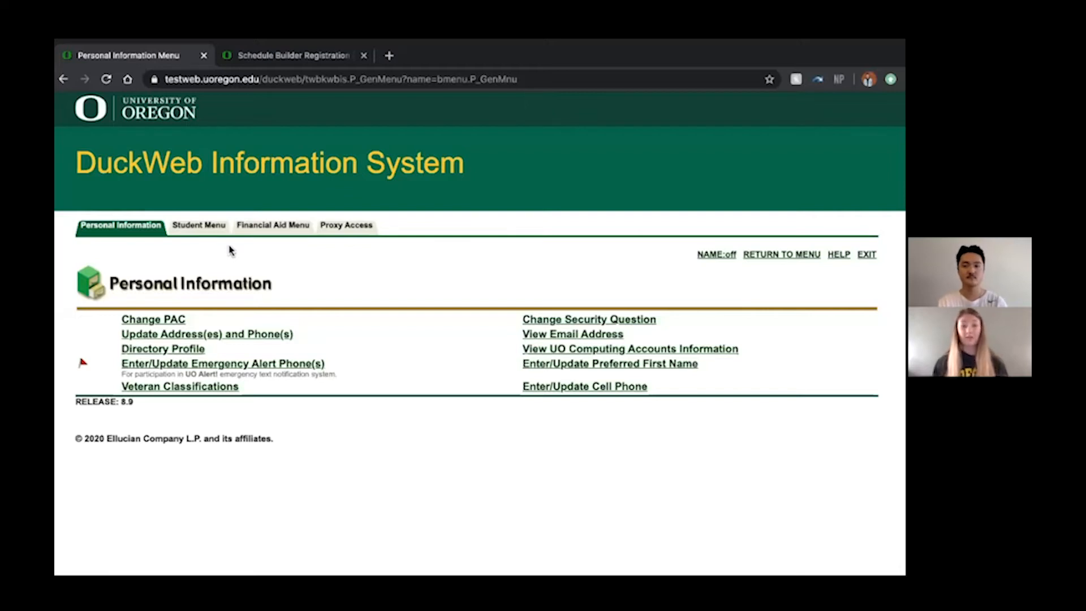
Open Schedule Builder from the student Registration Menu, continue with UO main campus as the only campus, and acknowledge the warning.
click(204, 230)
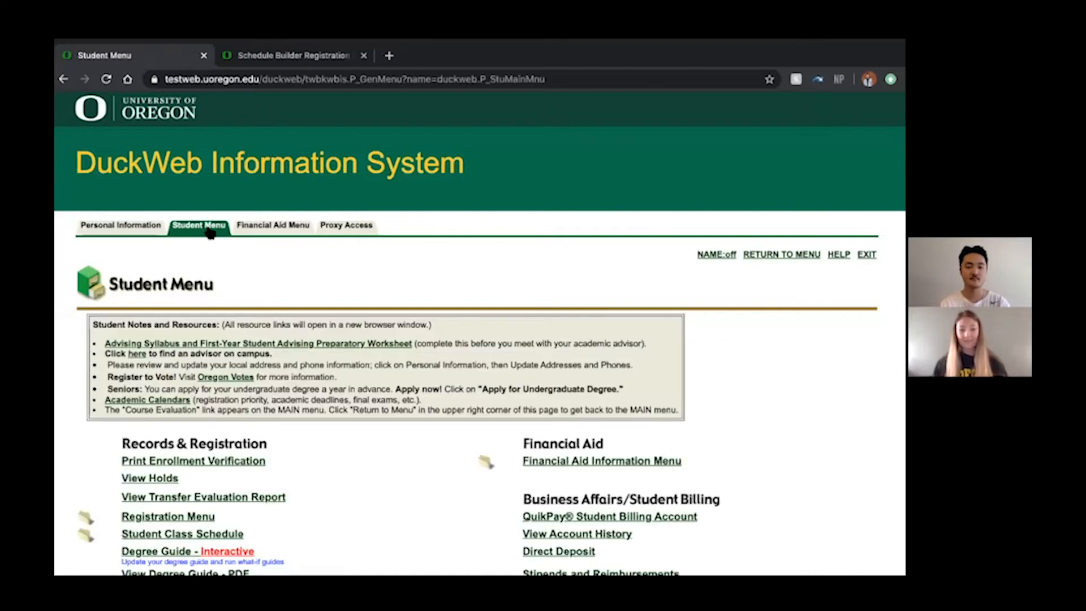
scroll(417, 464, down, 2)
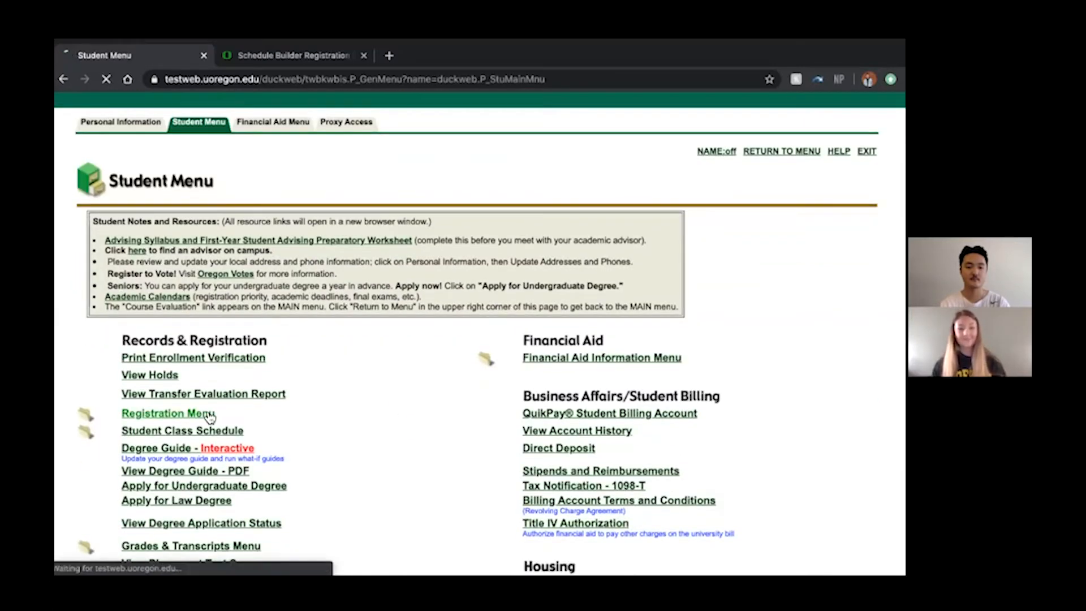
click(209, 416)
scroll(390, 380, down, 2)
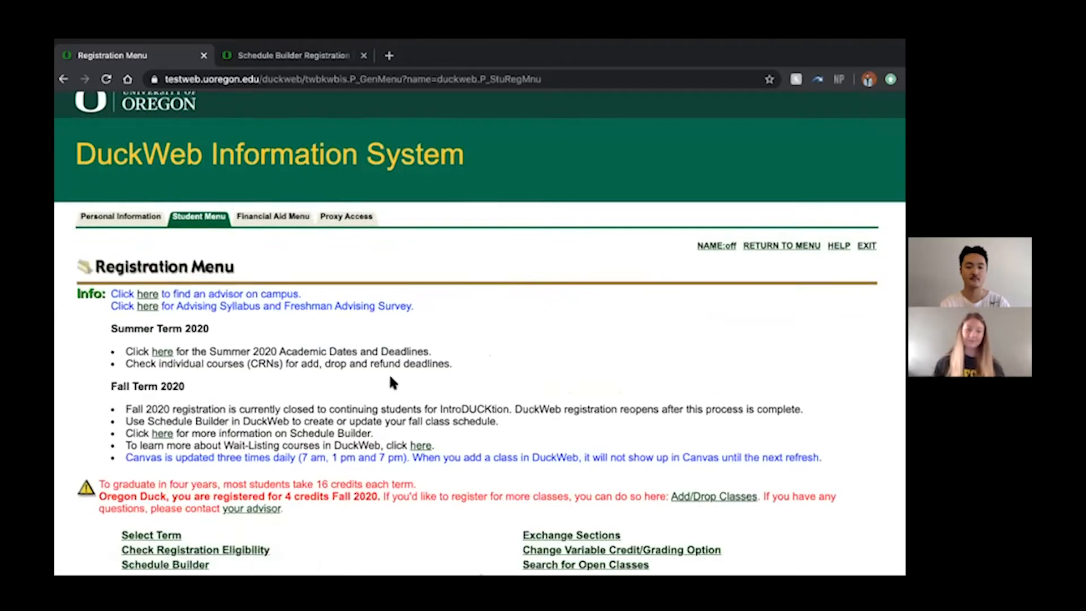
click(207, 464)
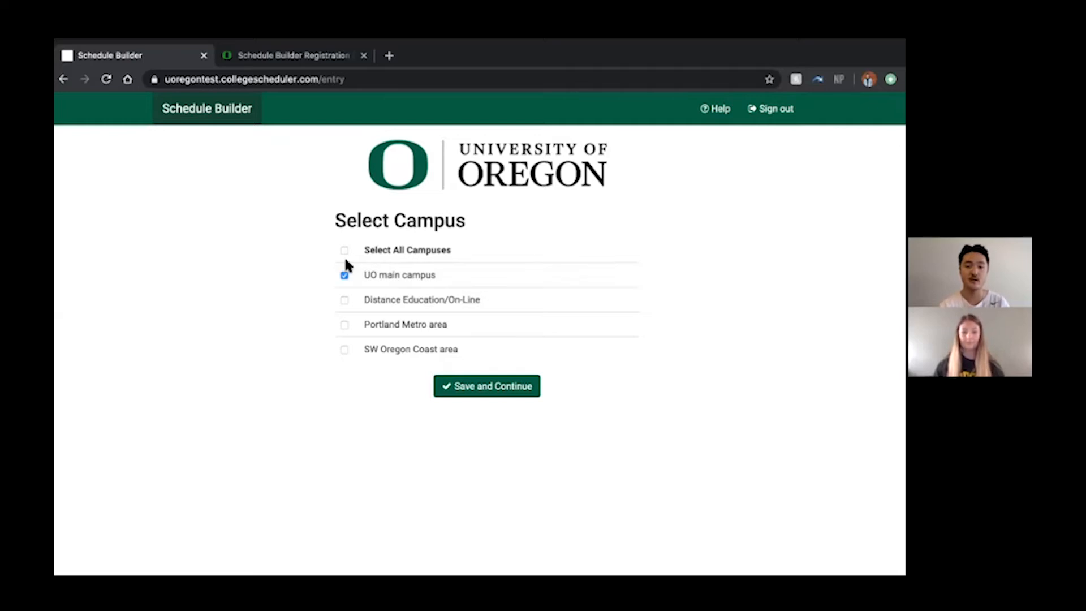
click(500, 389)
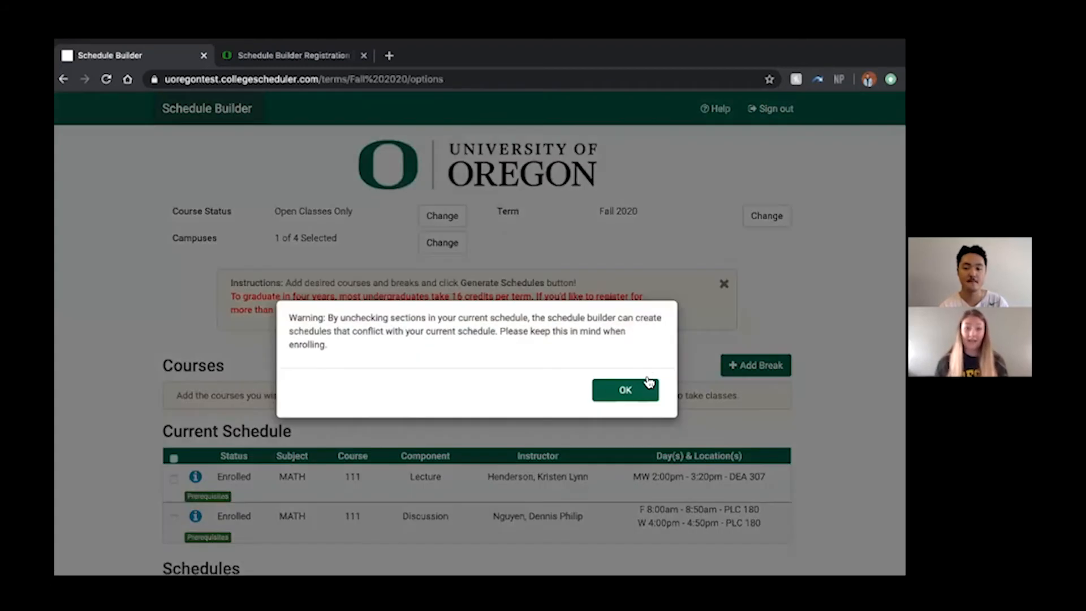
click(640, 390)
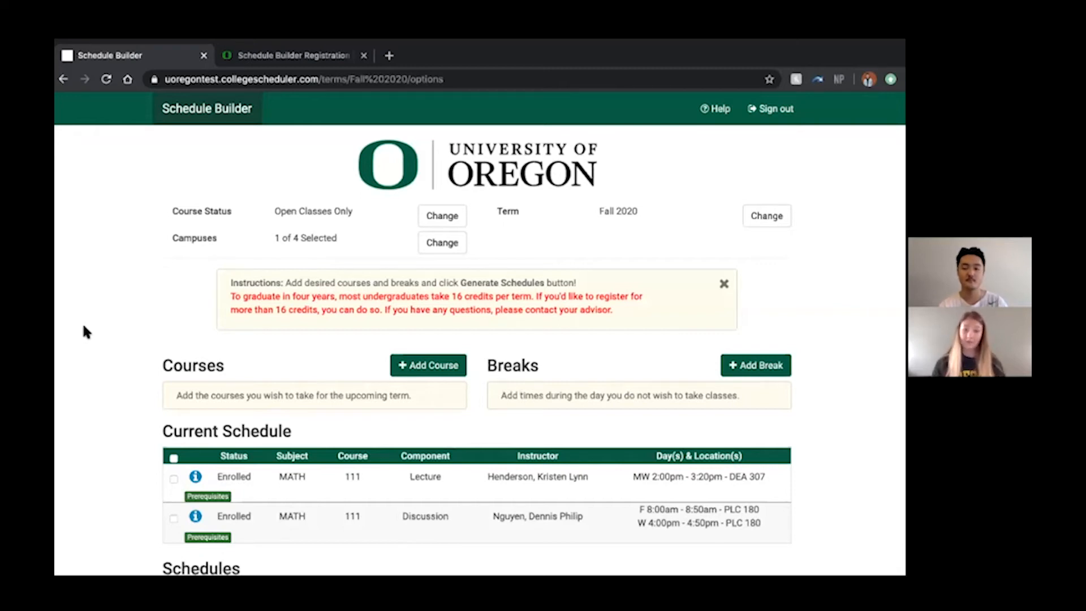
Add the Anthropology course 163 Origins of Storytelling with the topic Origin of Storytelling to the desired courses.
click(416, 362)
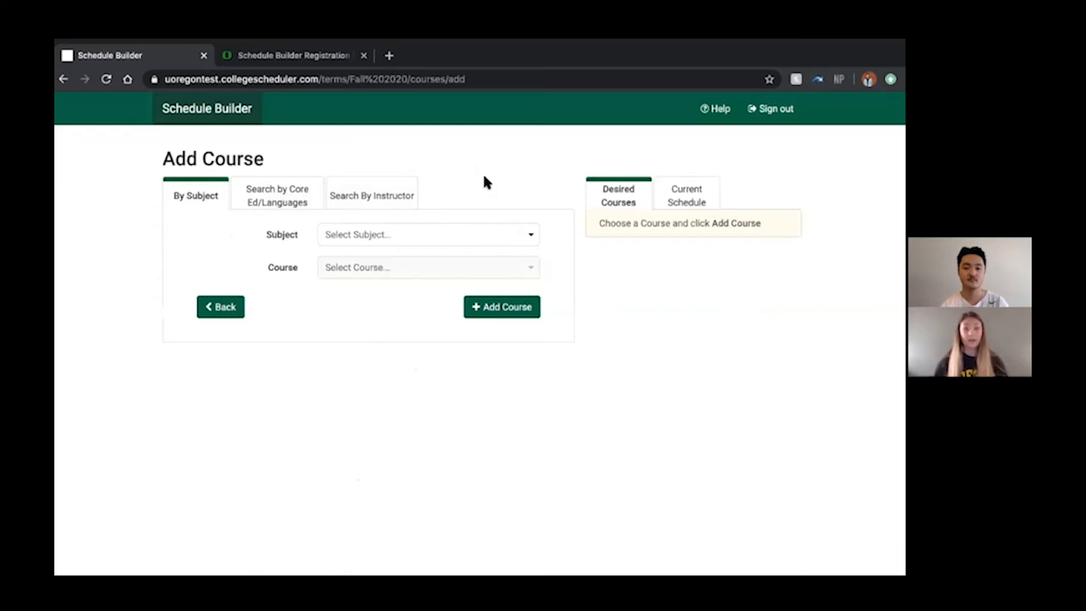
click(444, 230)
text(anth)
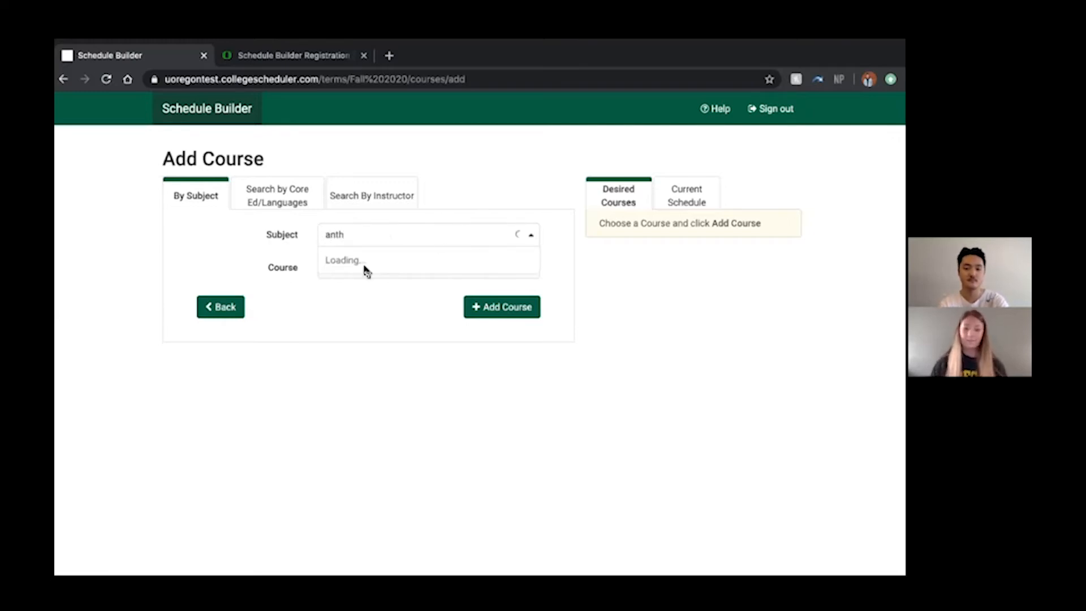
click(362, 263)
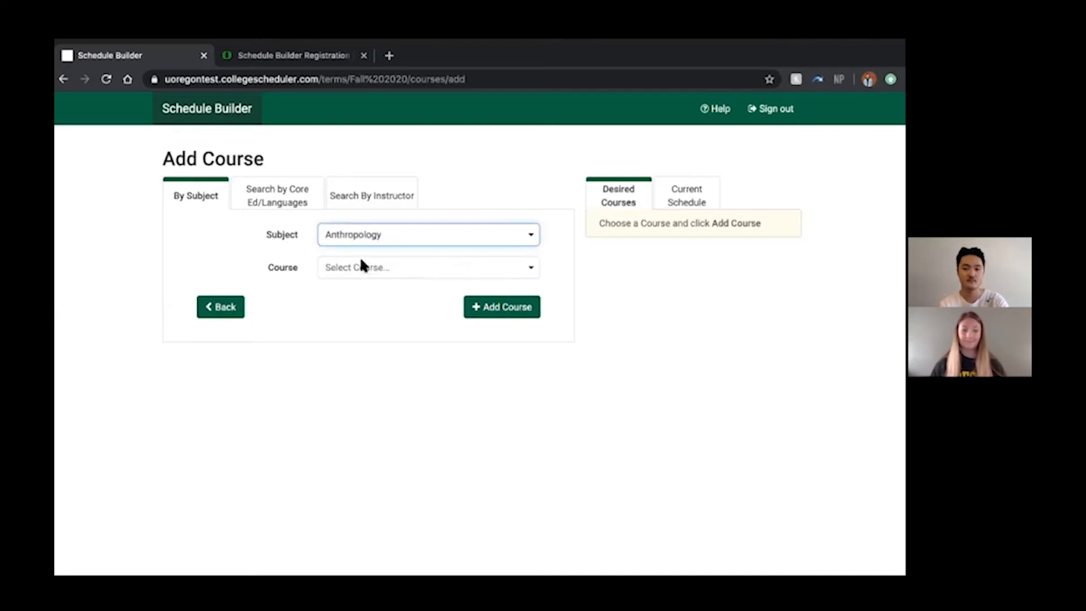
click(360, 267)
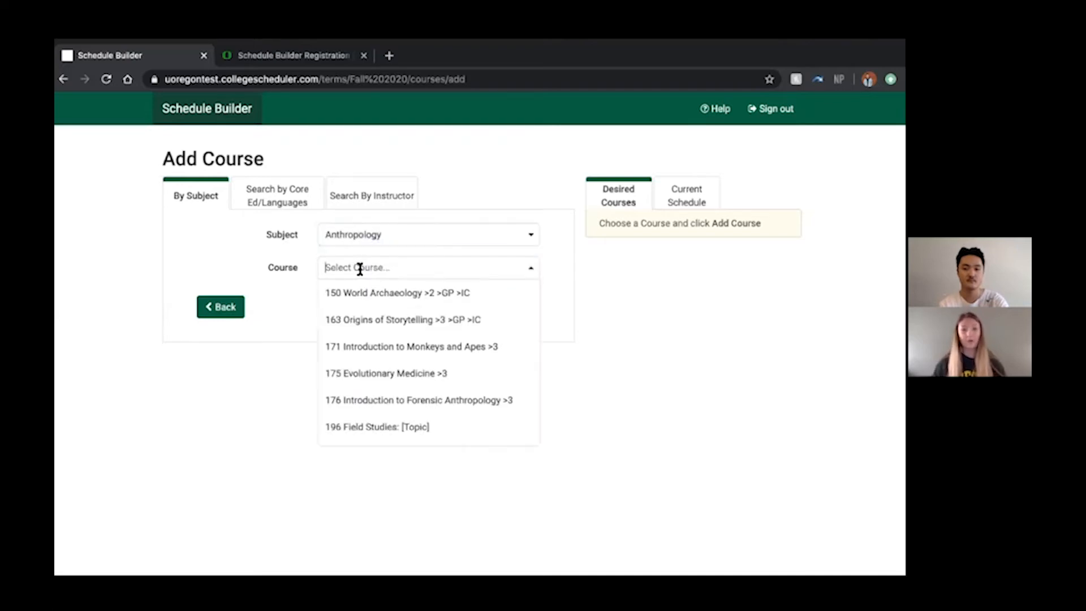
click(362, 317)
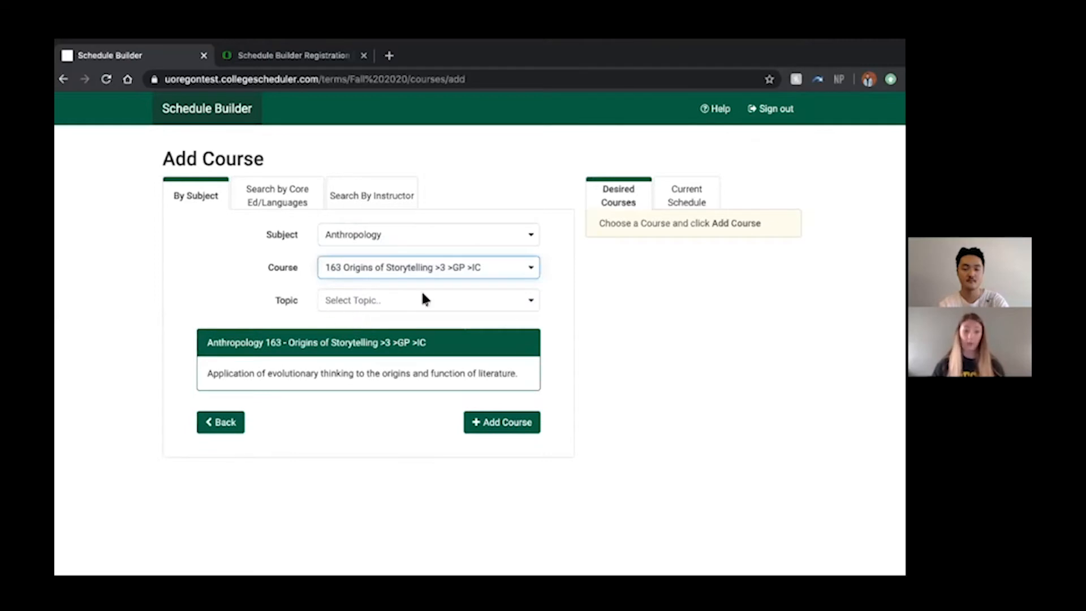
click(498, 297)
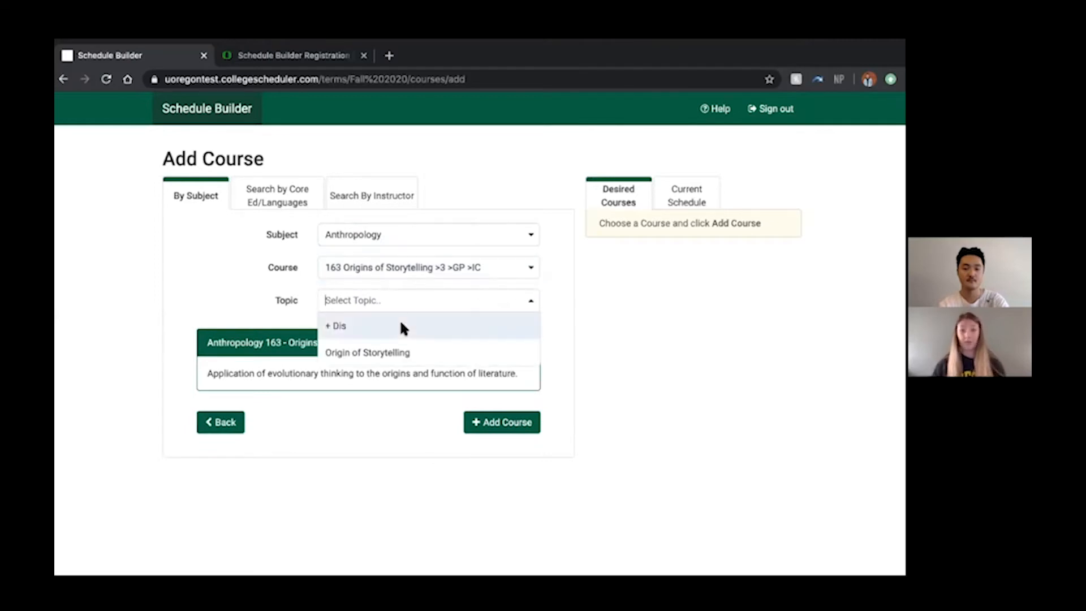
click(435, 353)
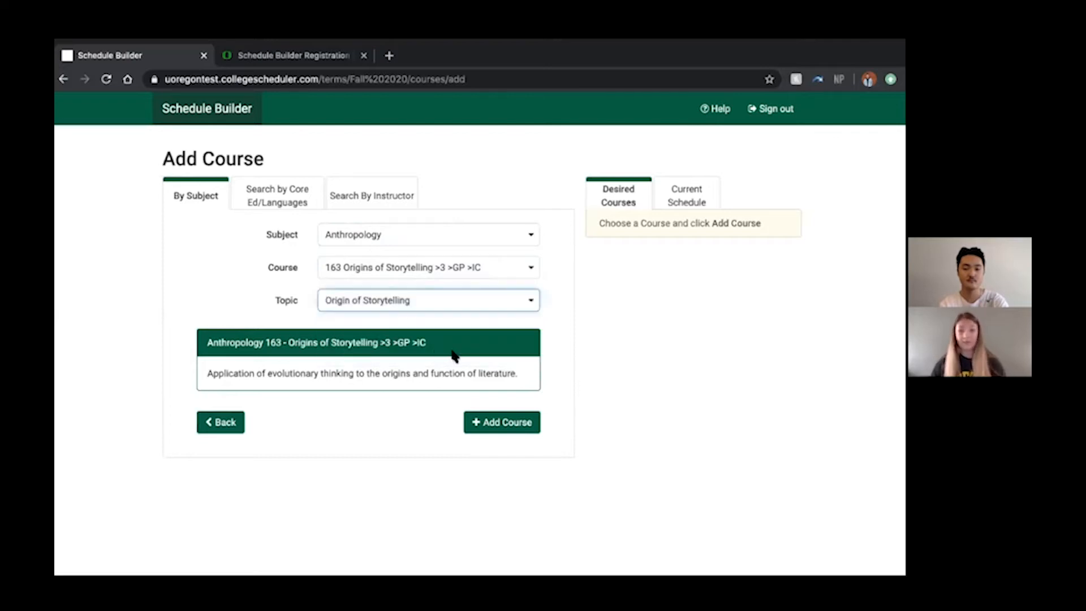
click(509, 429)
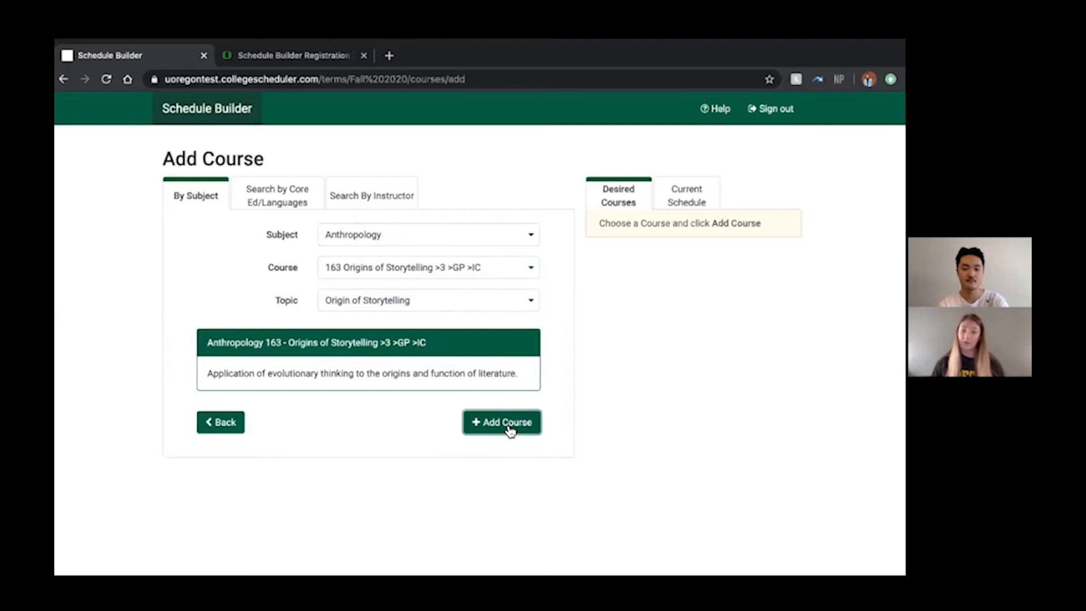
Add the + Dis topic of Anthropology 163 as a further desired course.
click(485, 295)
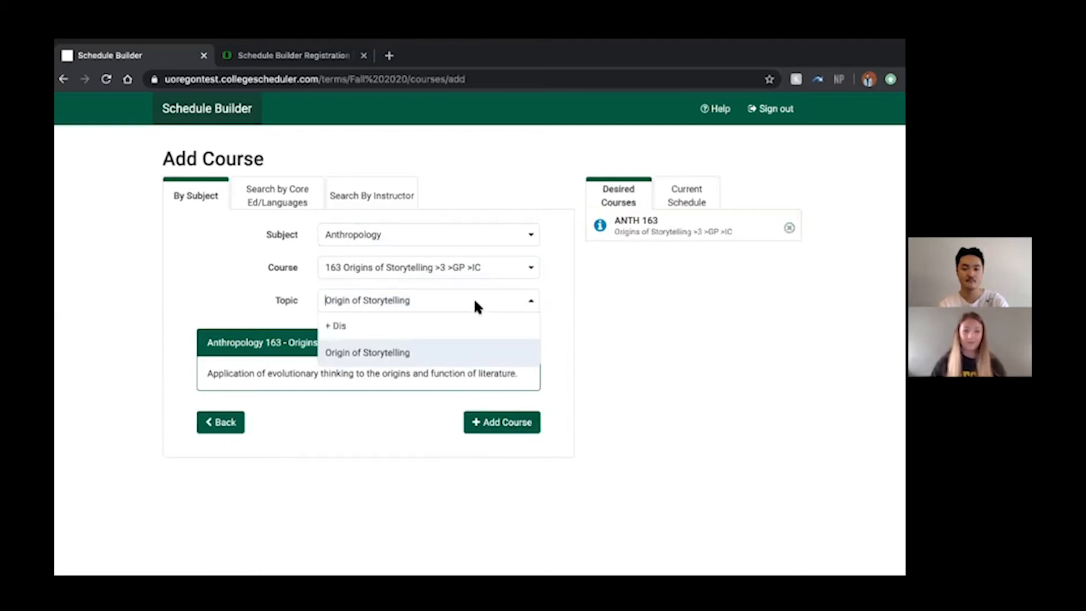
click(431, 326)
click(505, 425)
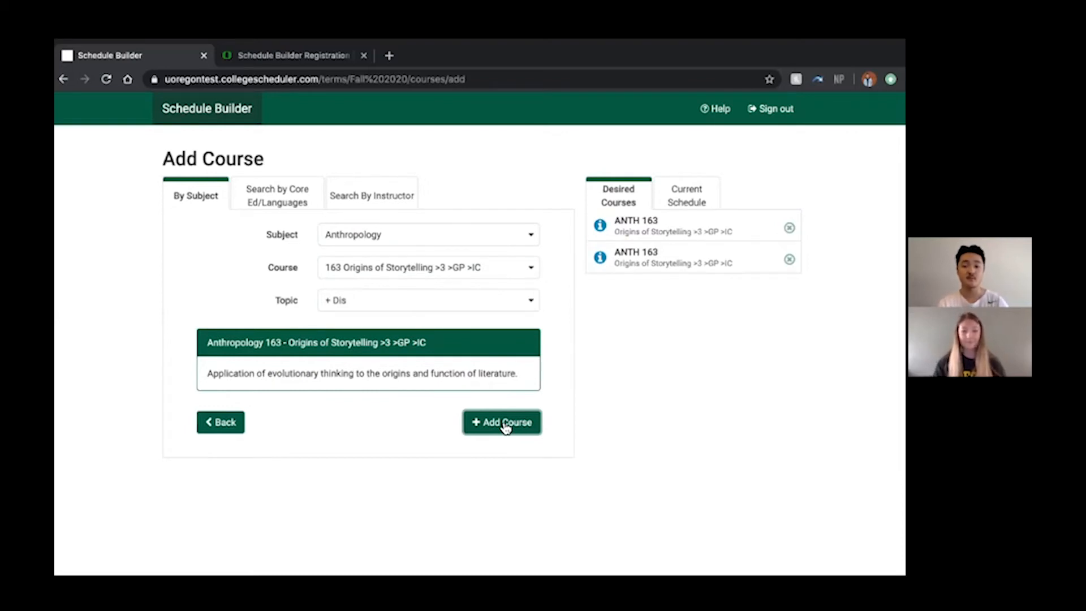
Add the Business Administration course 101 Introduction to Business to the desired courses.
click(347, 236)
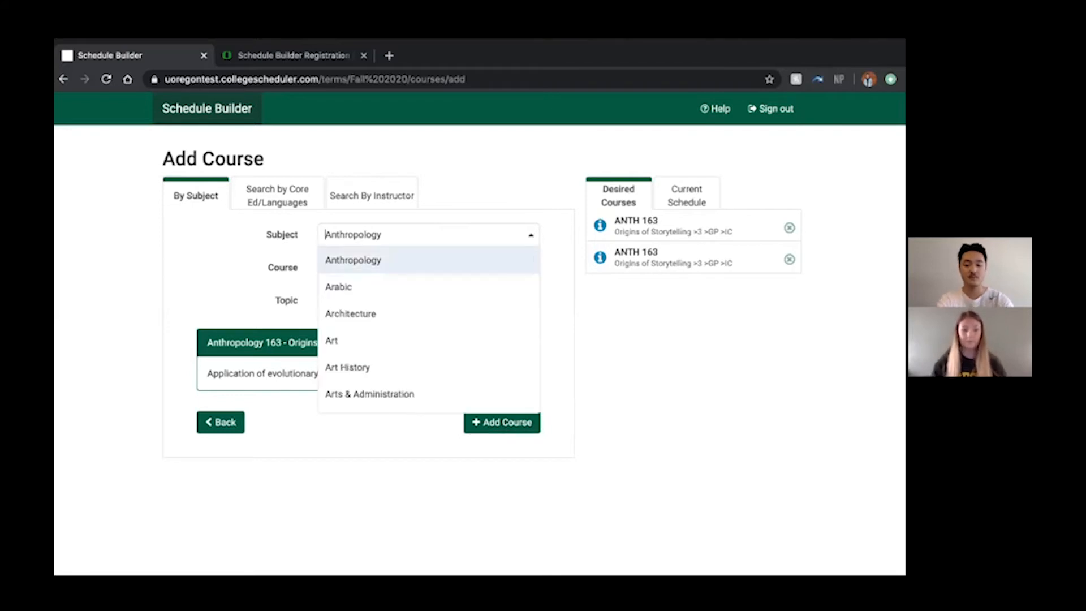
text(bus)
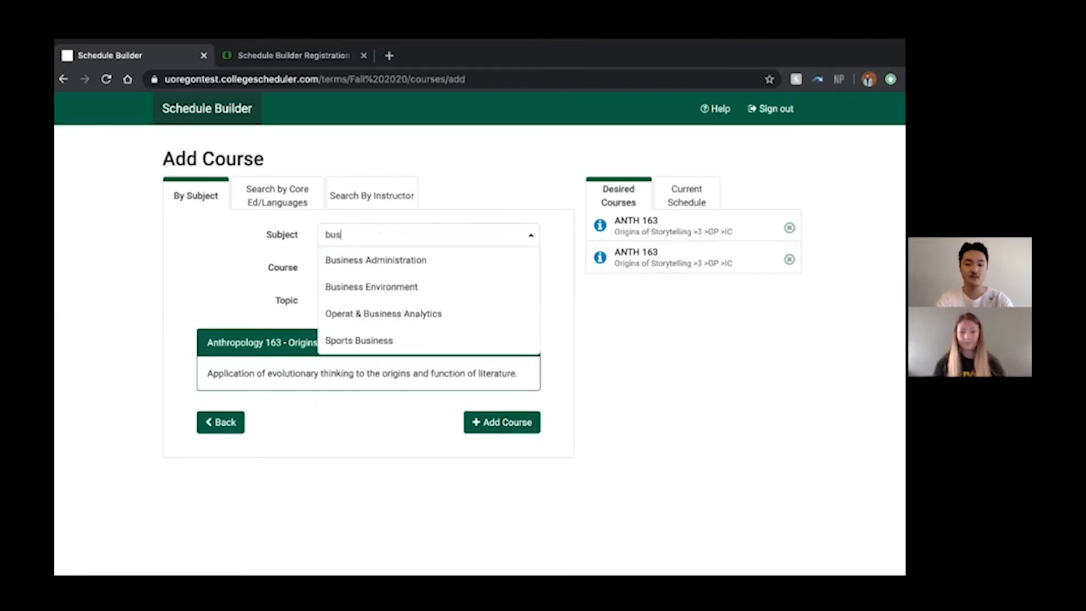
click(384, 259)
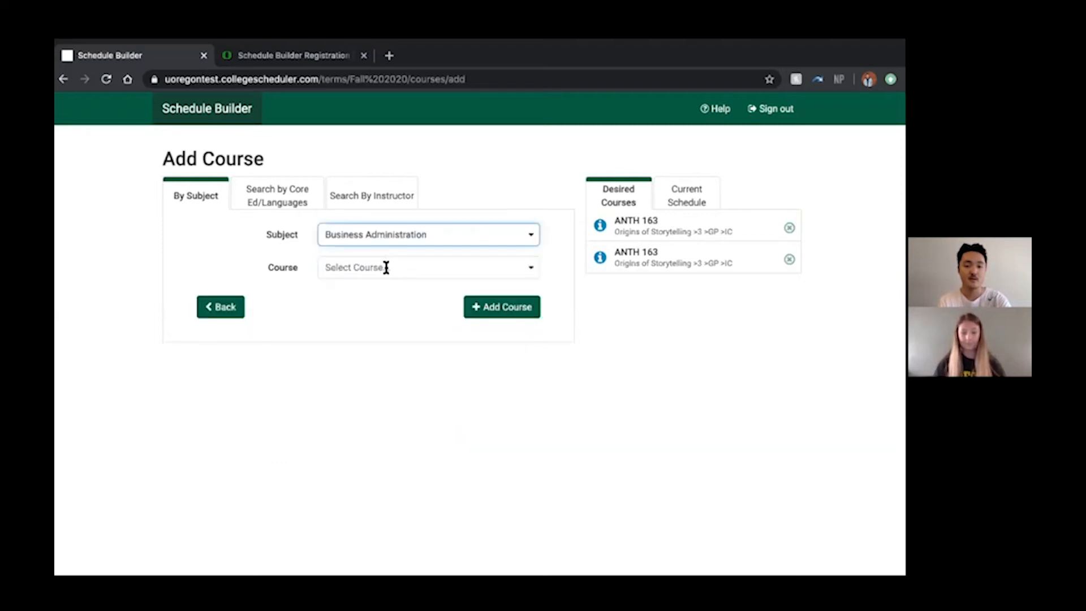
click(387, 267)
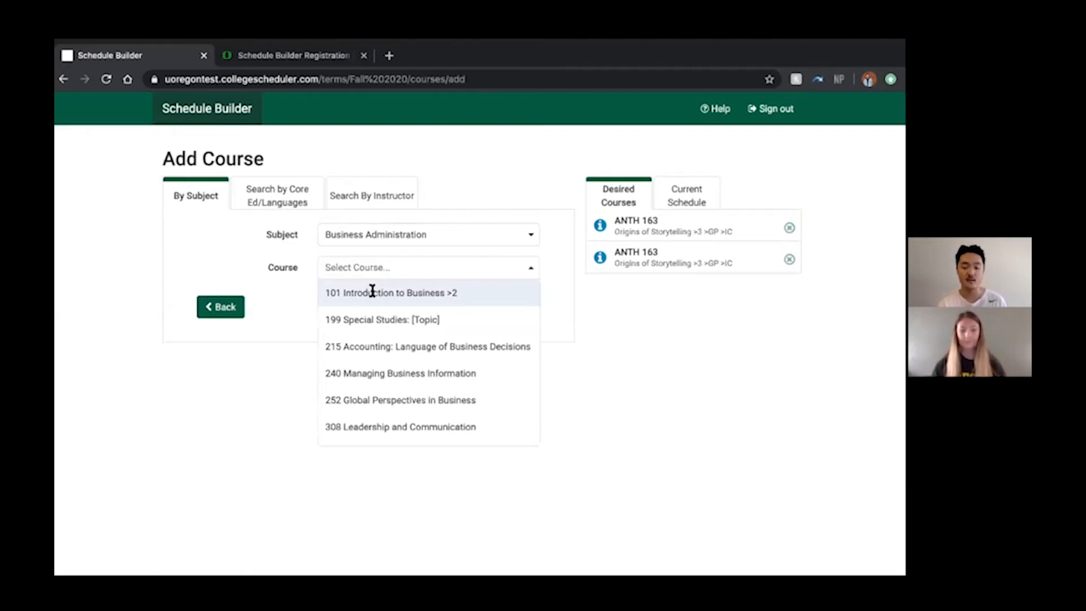
click(372, 293)
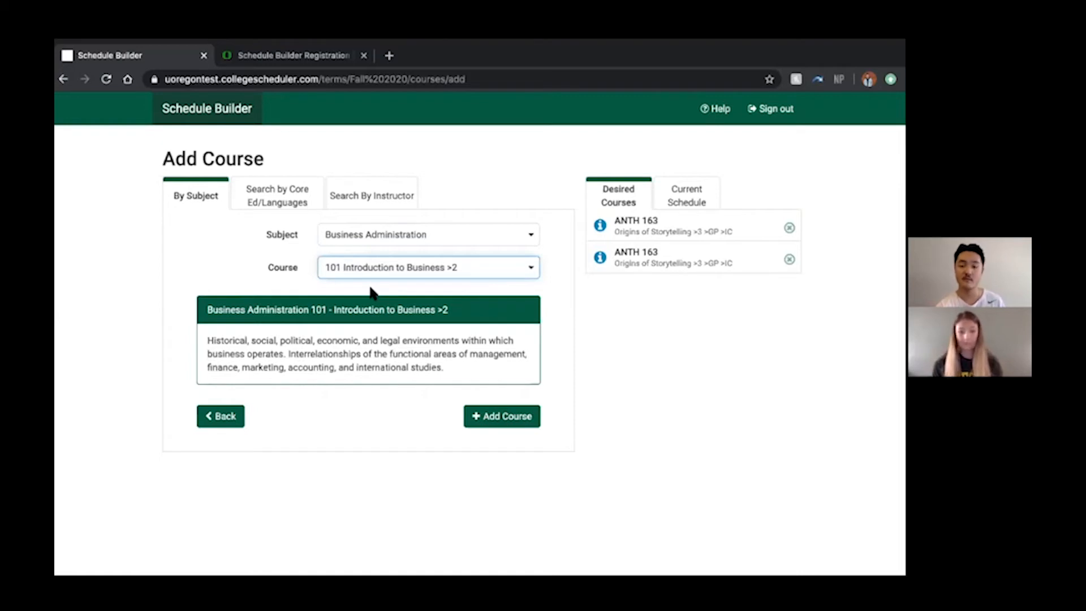
click(489, 417)
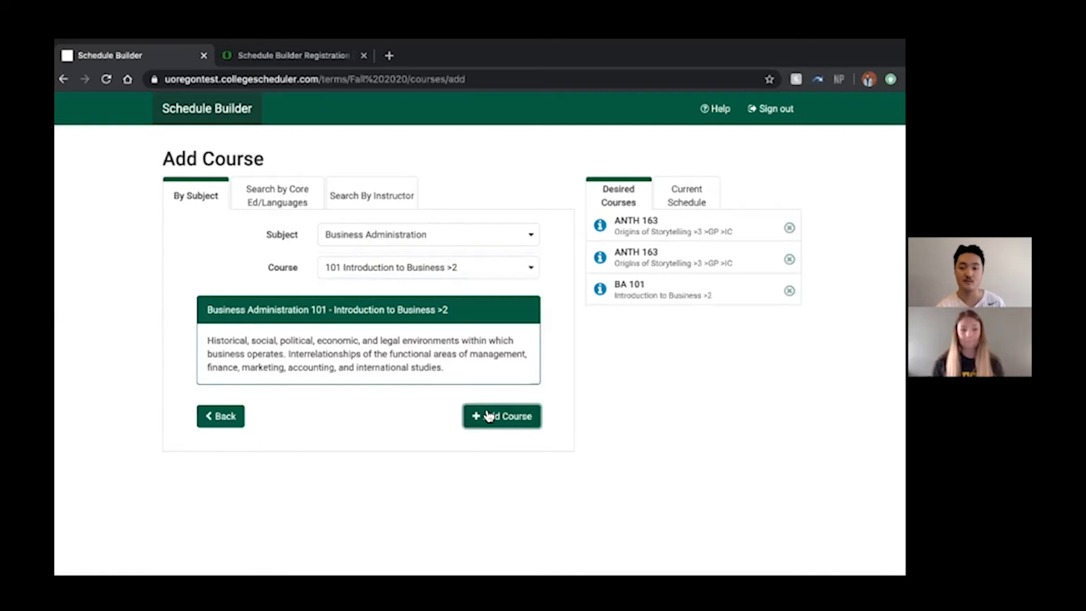
Add the Mathematics course 111 College Algebra with the topic College Algebra to the desired courses.
click(468, 241)
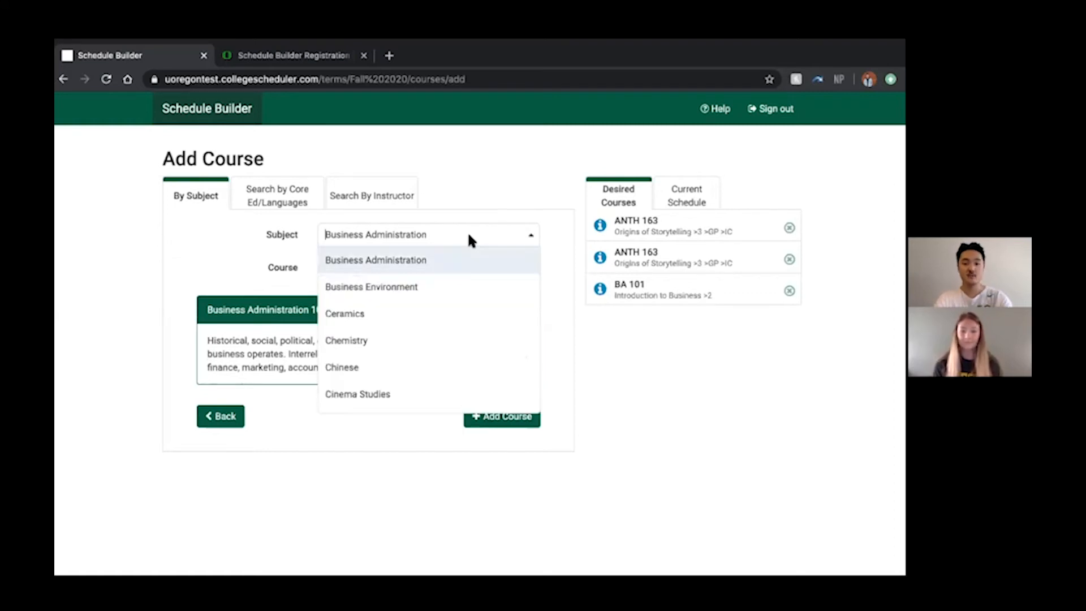
text(math)
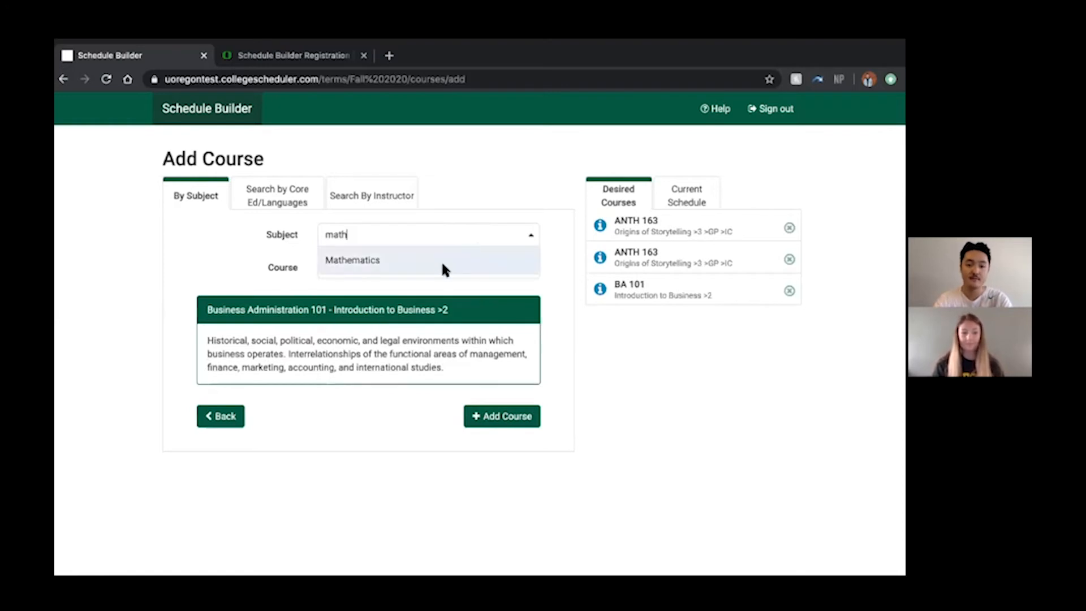
click(444, 266)
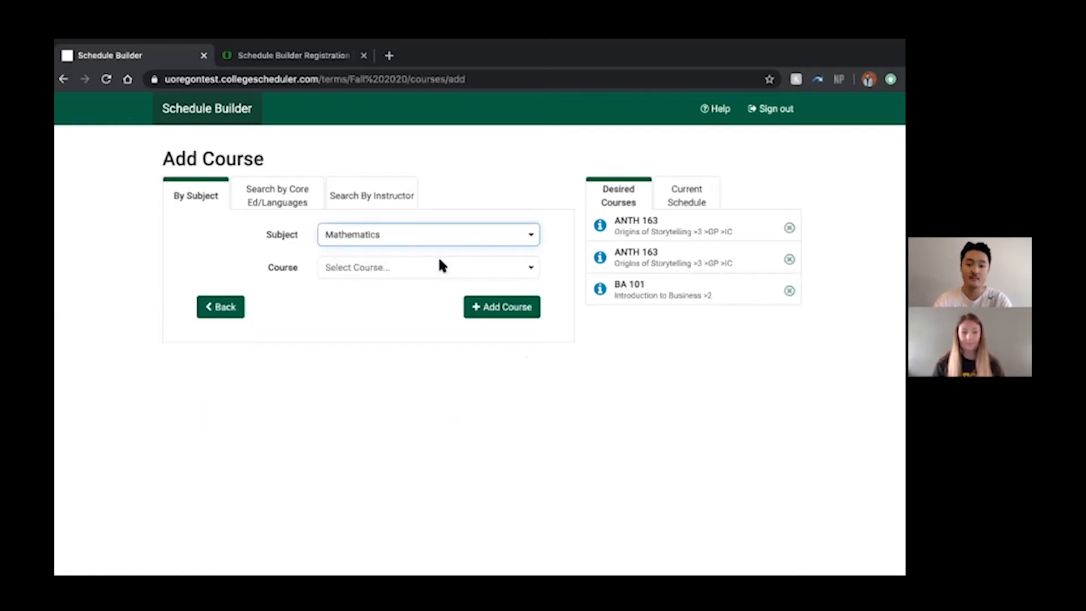
click(403, 267)
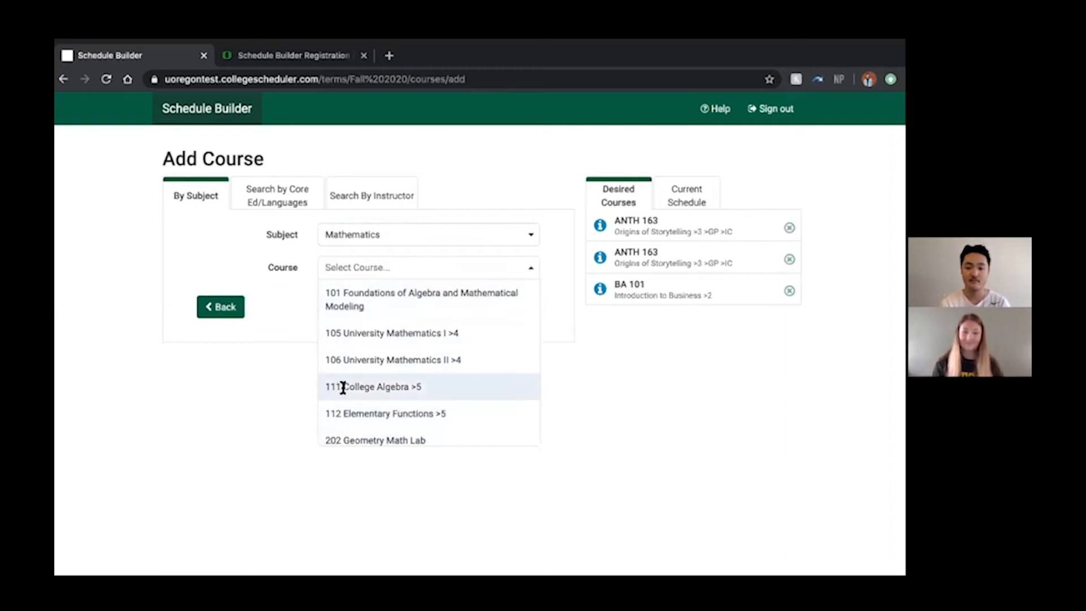
click(405, 387)
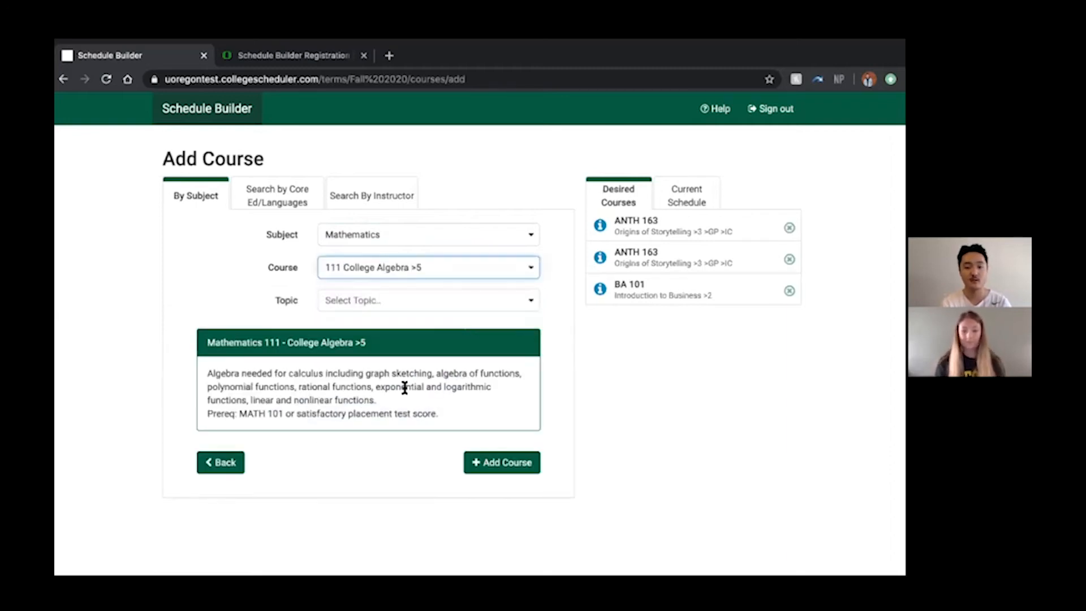
click(346, 297)
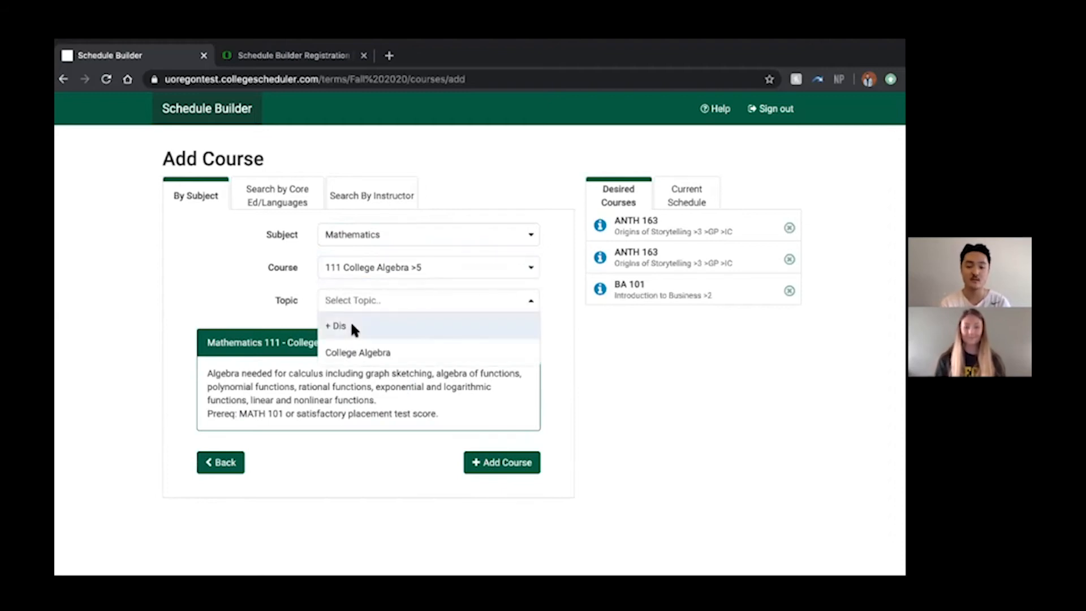
click(403, 353)
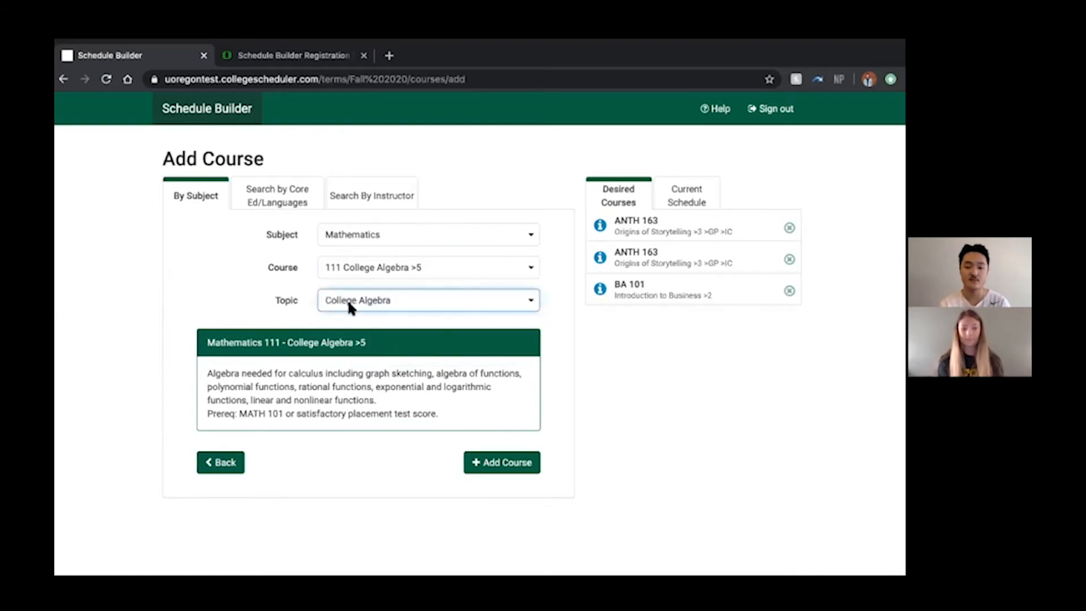
click(485, 462)
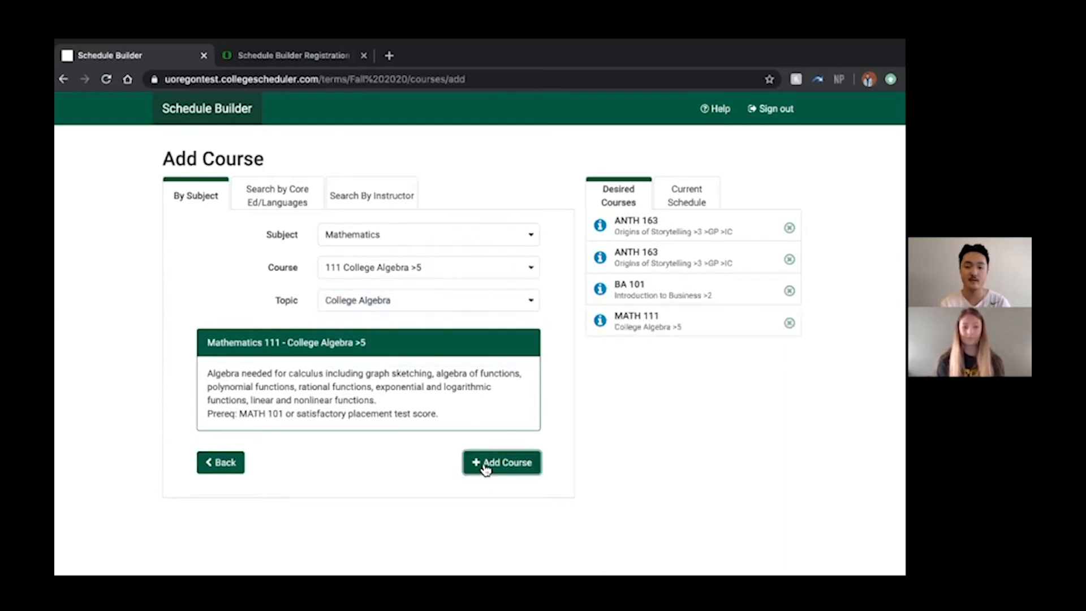
Add the + Dis topic of Mathematics 111 as a further desired course.
click(371, 298)
click(354, 325)
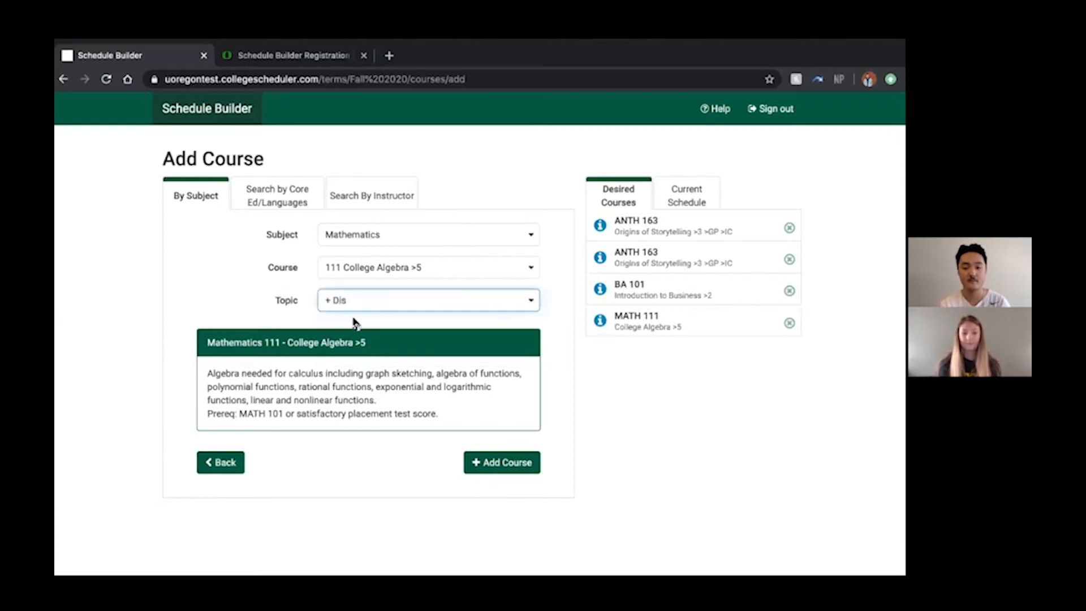
click(491, 460)
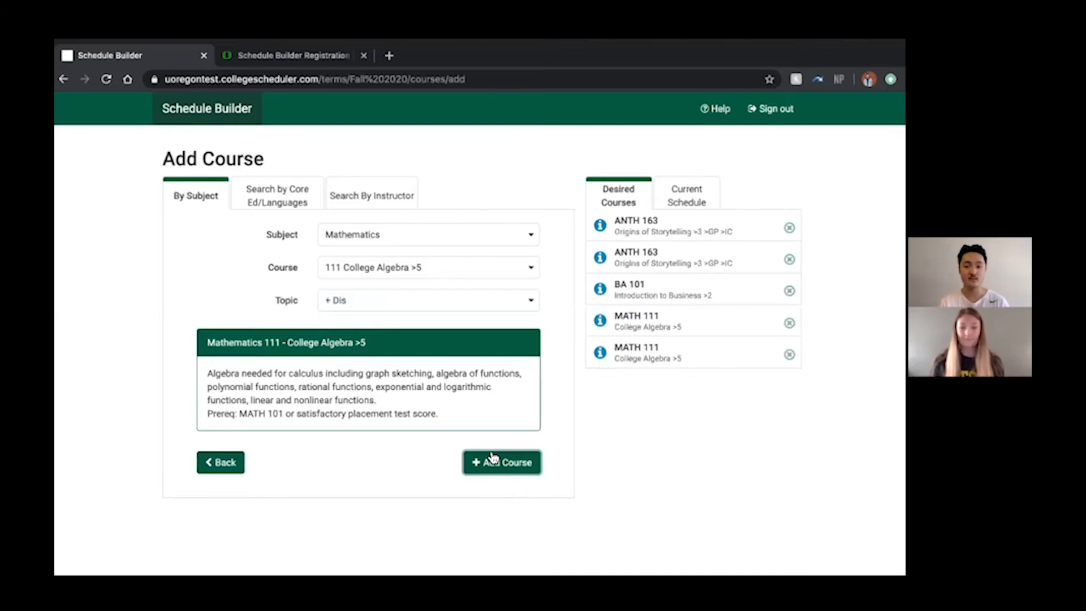
Add the Writing course 121 College Composition I to the desired courses.
click(344, 234)
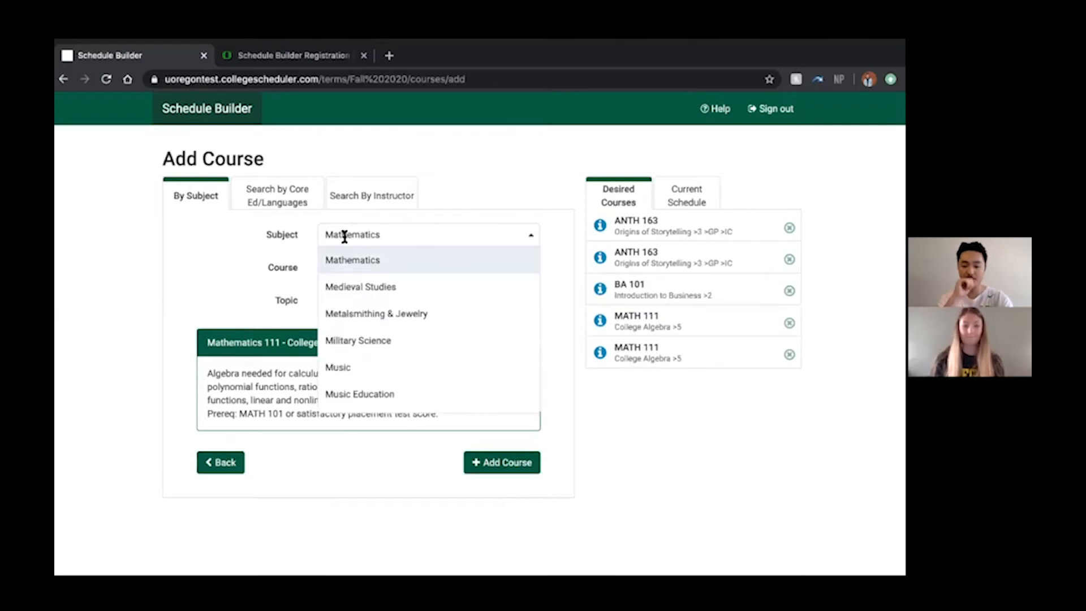
text(wri)
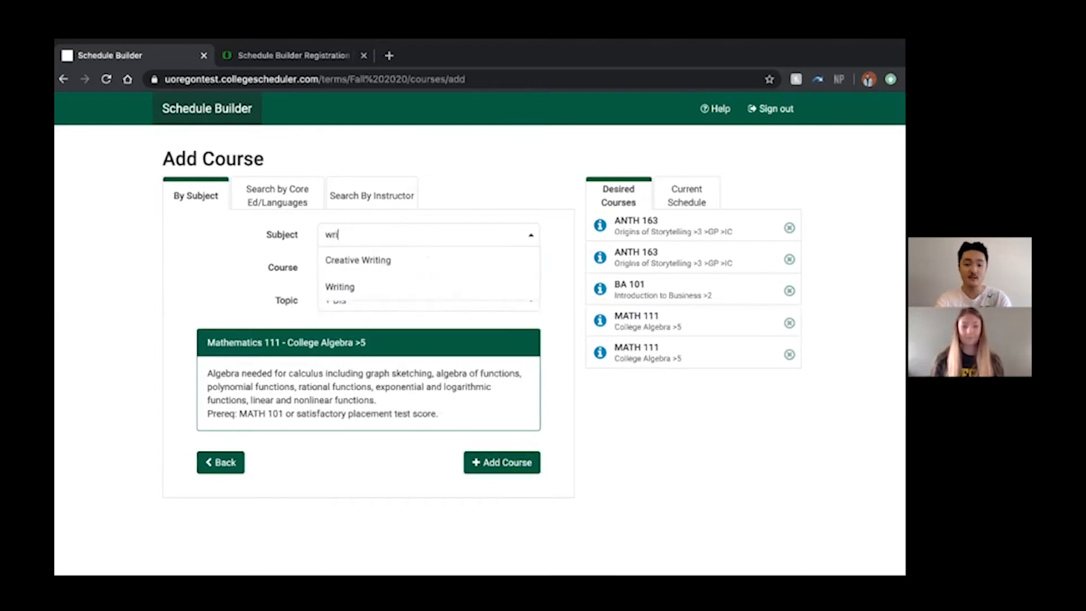
click(362, 288)
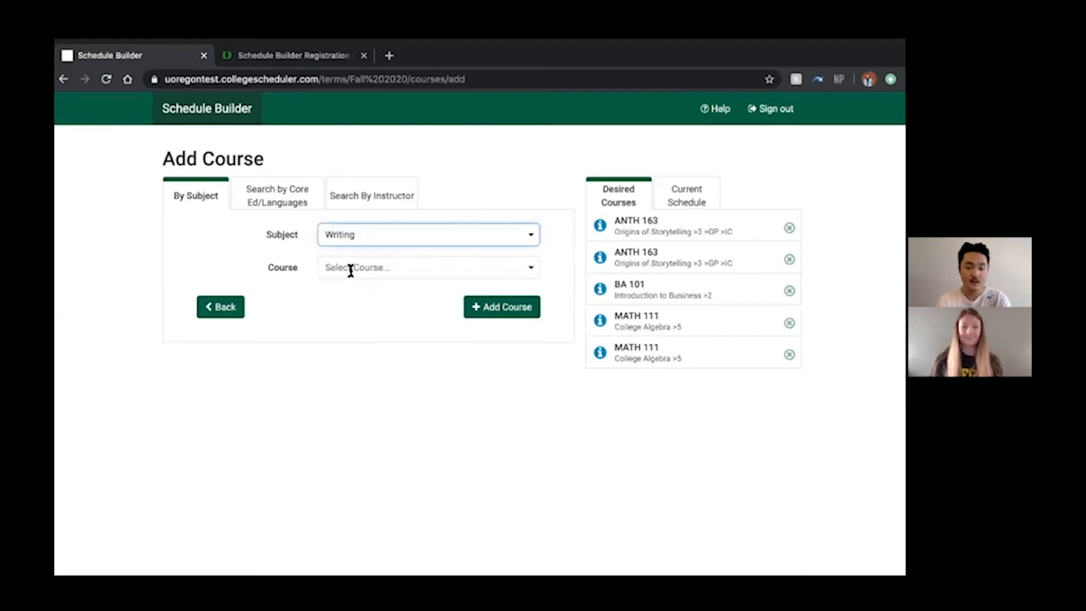
click(351, 269)
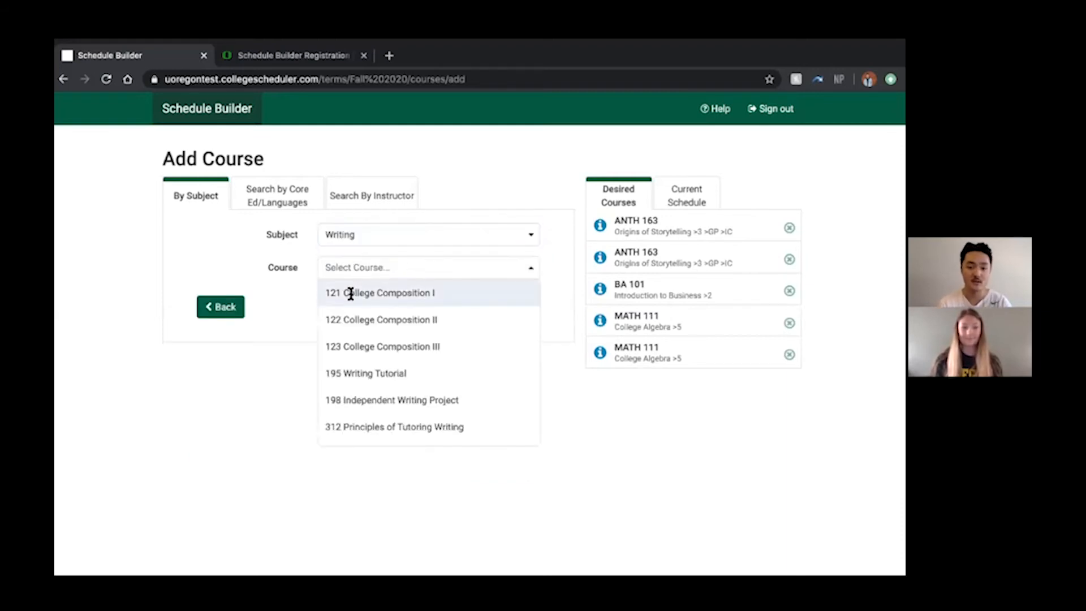
click(351, 292)
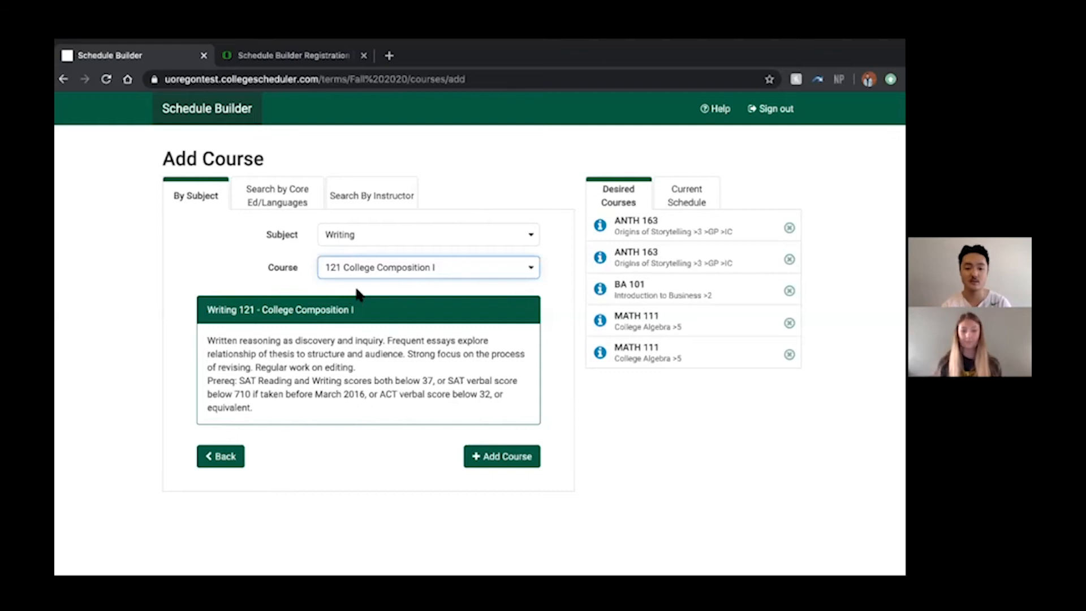
click(494, 457)
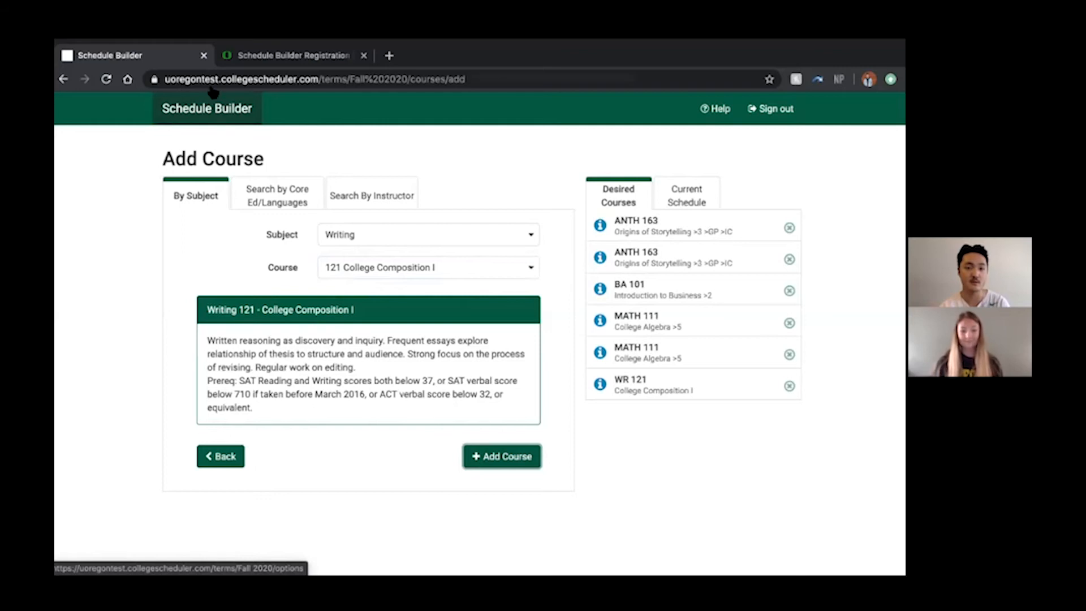
Return to the course list, exclude the TTh 4:00pm - 5:50pm lecture from the BA 101 class options and save.
click(221, 459)
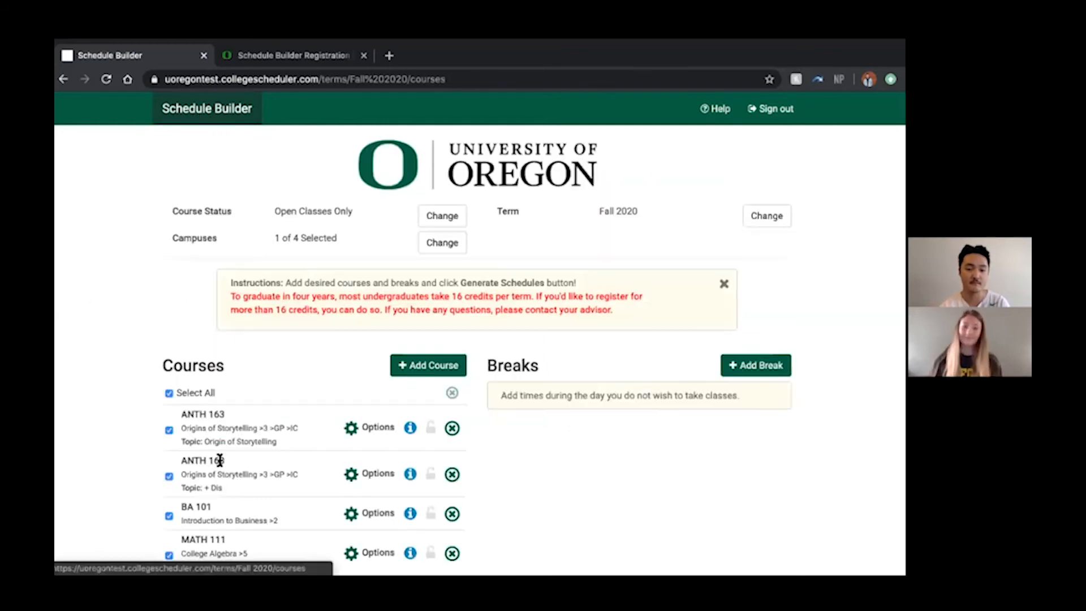
scroll(261, 347, down, 3)
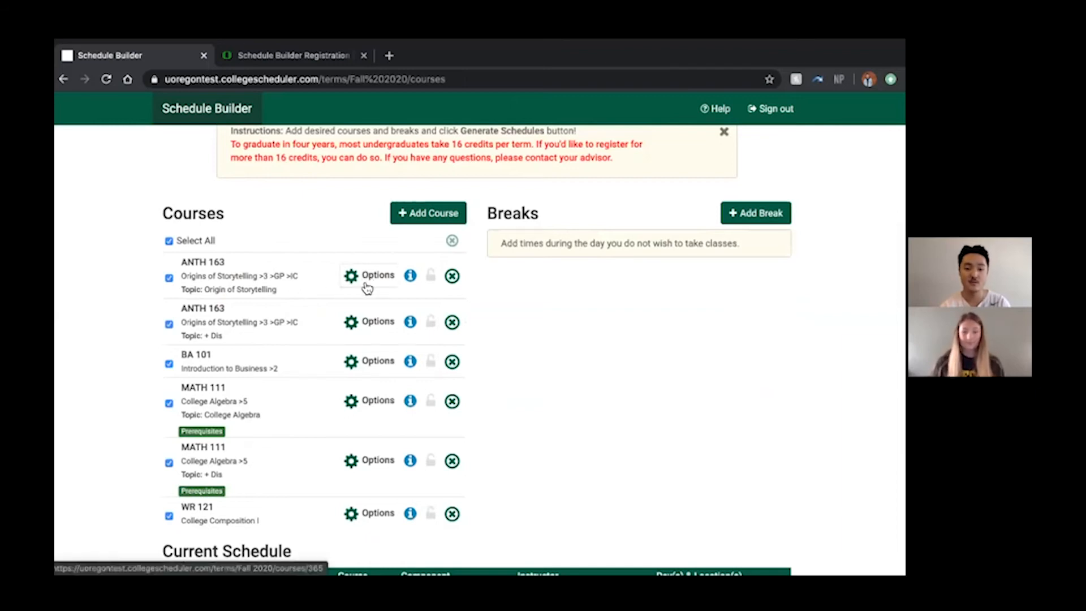
click(361, 367)
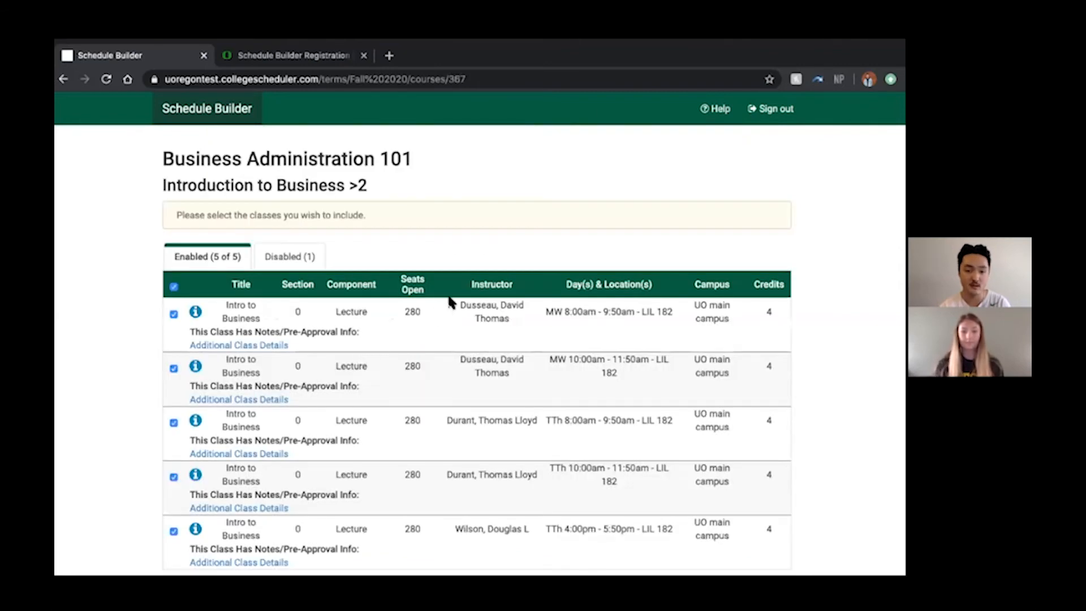
scroll(449, 299, down, 2)
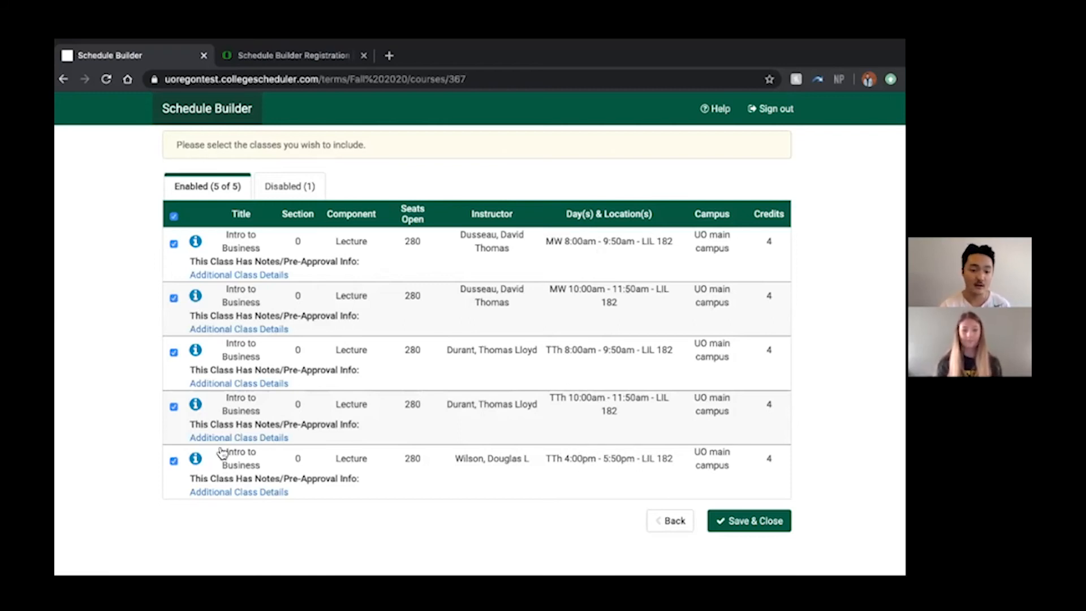
click(174, 461)
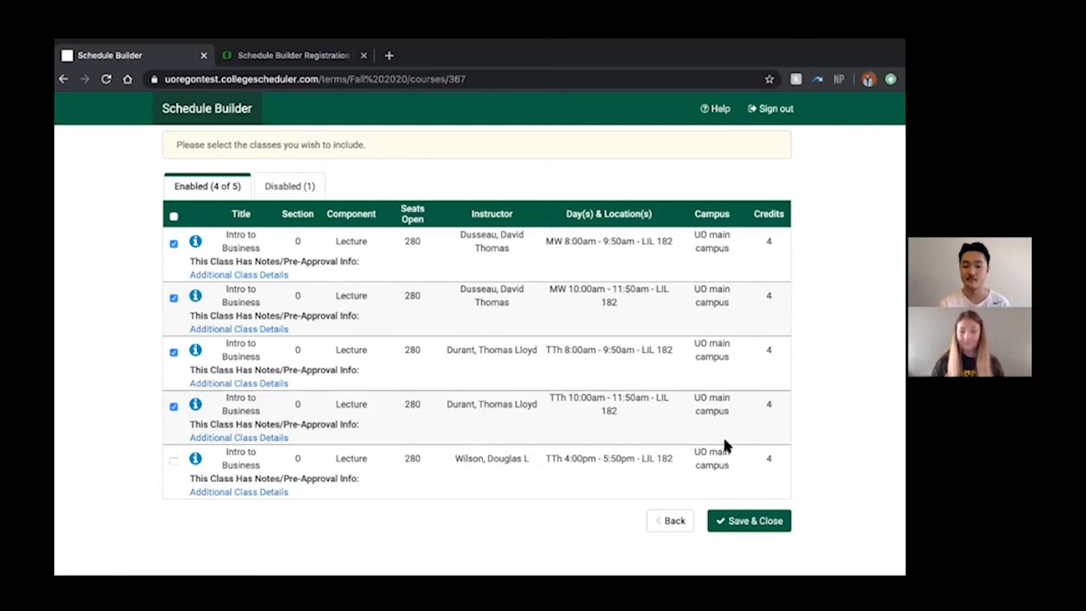
click(744, 521)
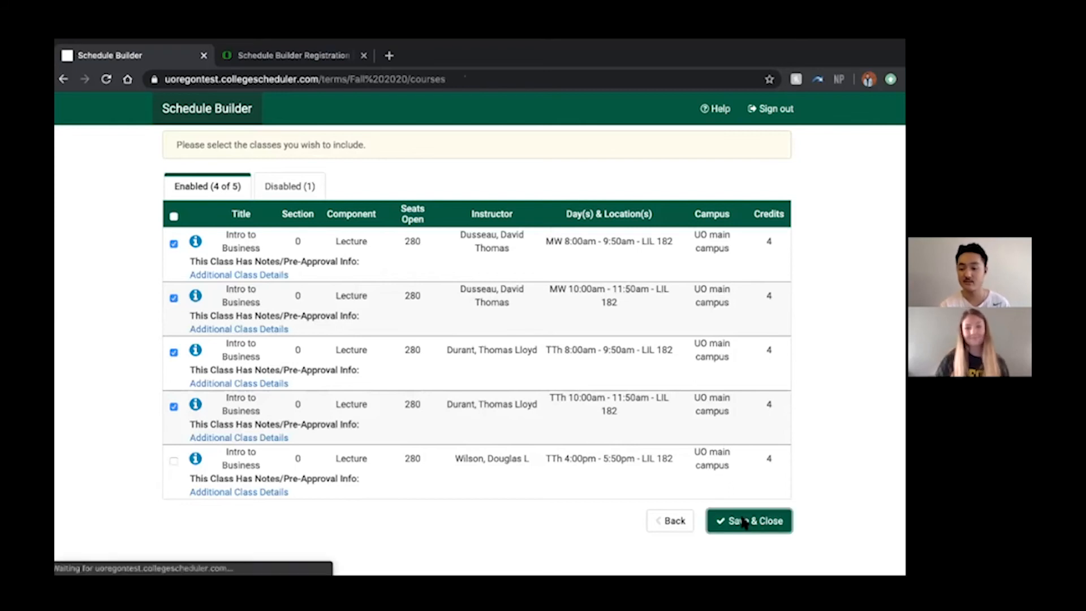
Generate the possible schedules from all the selected courses.
scroll(507, 422, down, 3)
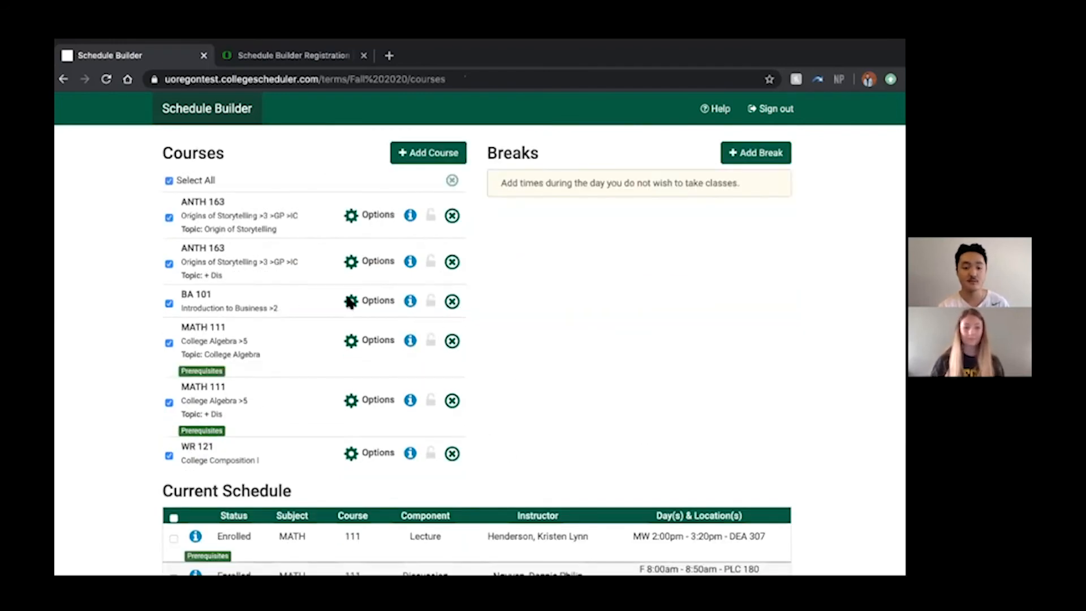
scroll(113, 300, down, 3)
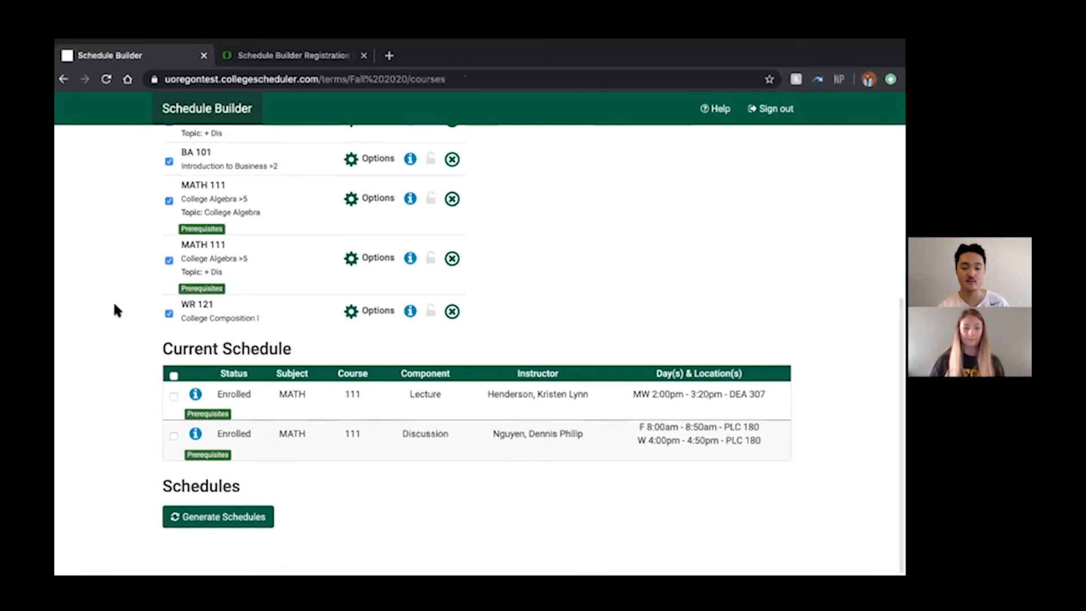
click(219, 517)
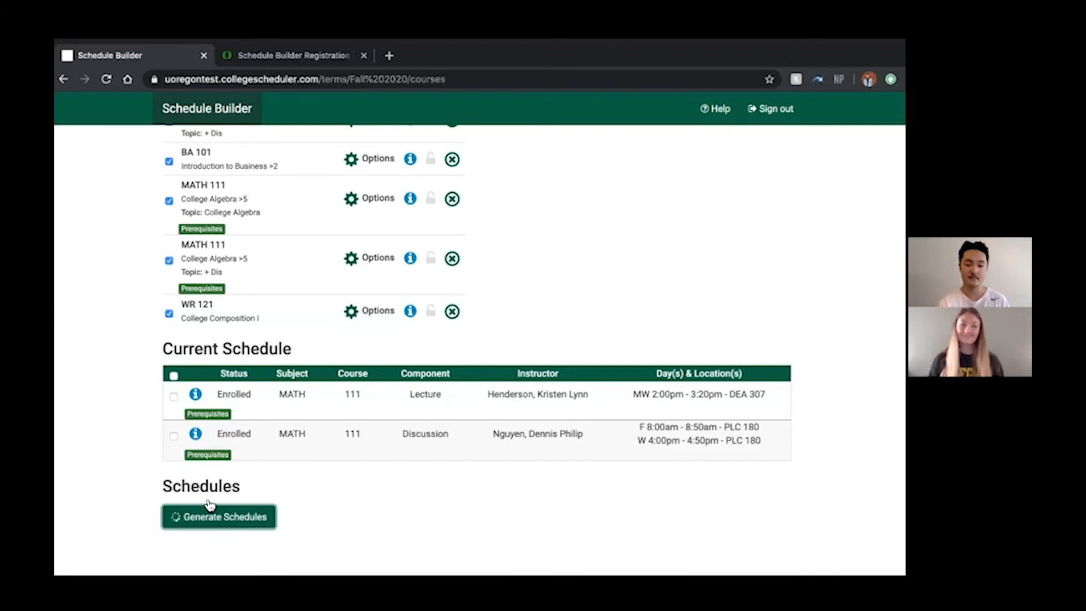
scroll(405, 436, down, 5)
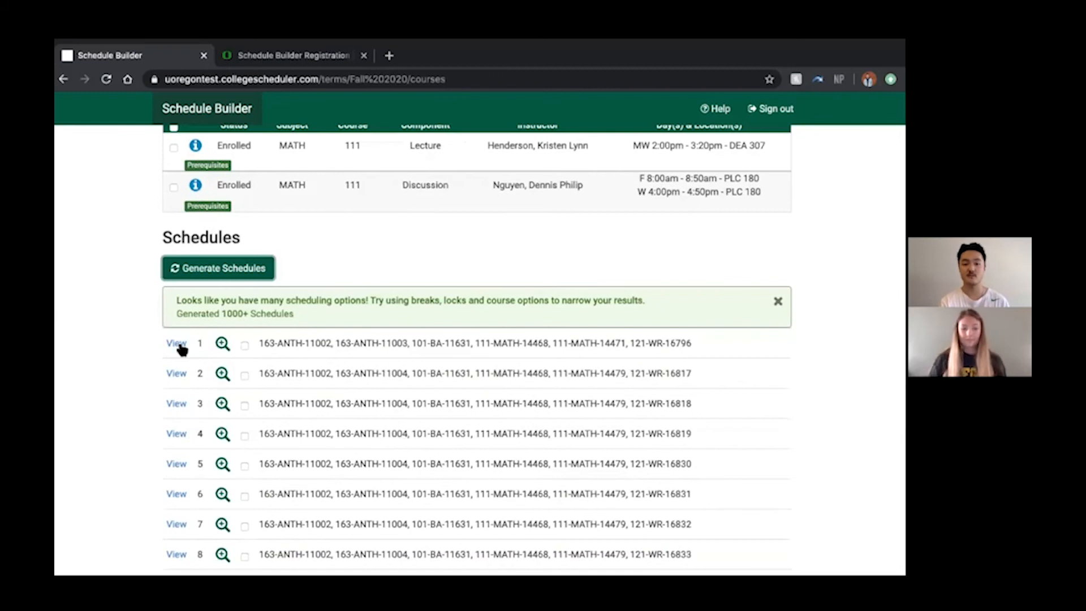
Open the first generated schedule and examine its weekly calendar and class list.
click(176, 343)
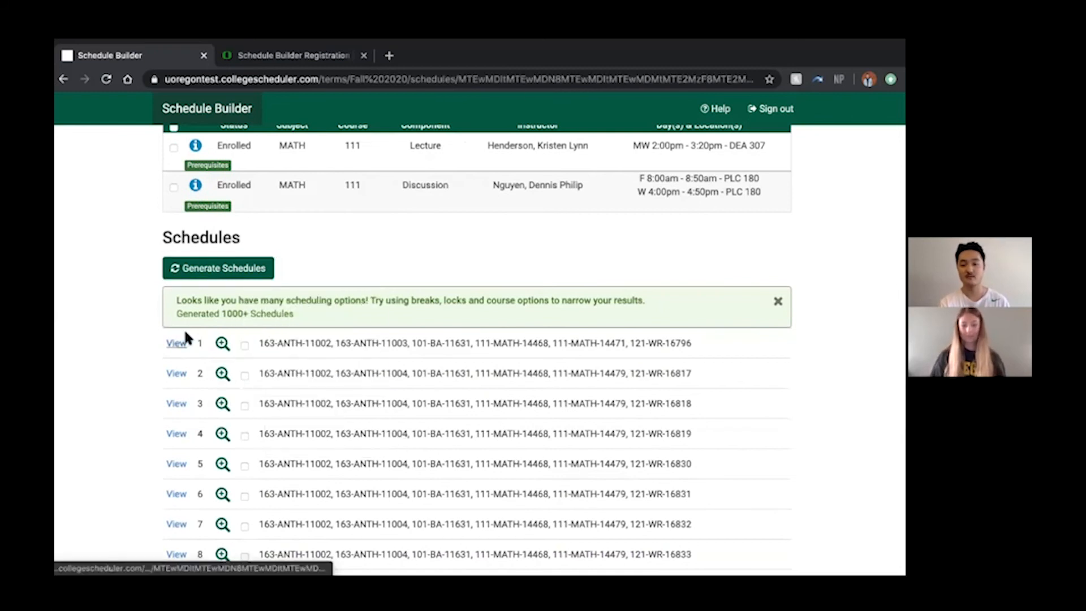
scroll(332, 384, down, 9)
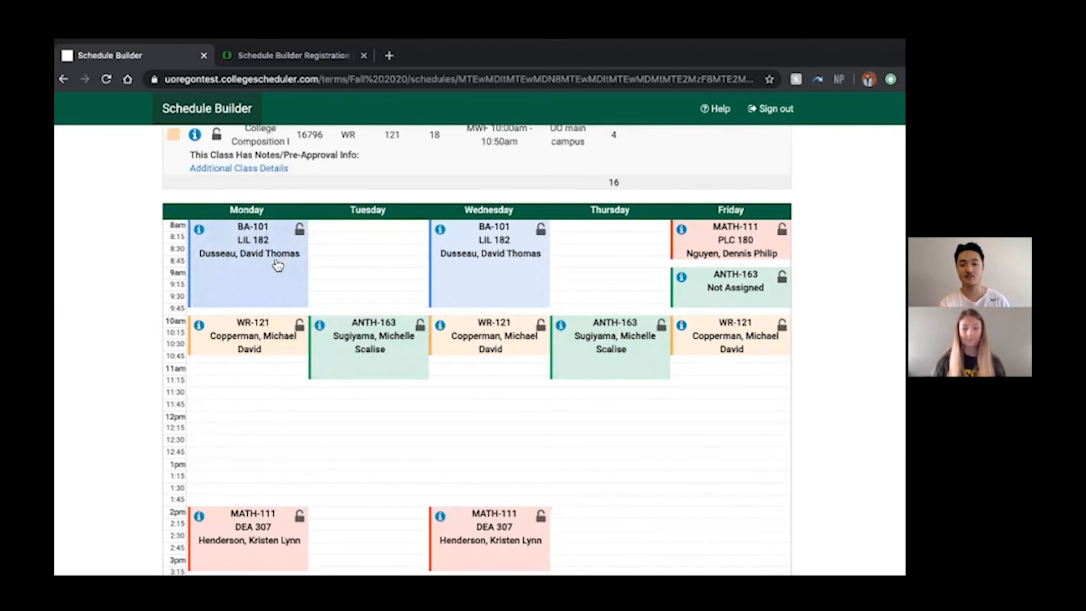
scroll(274, 427, down, 3)
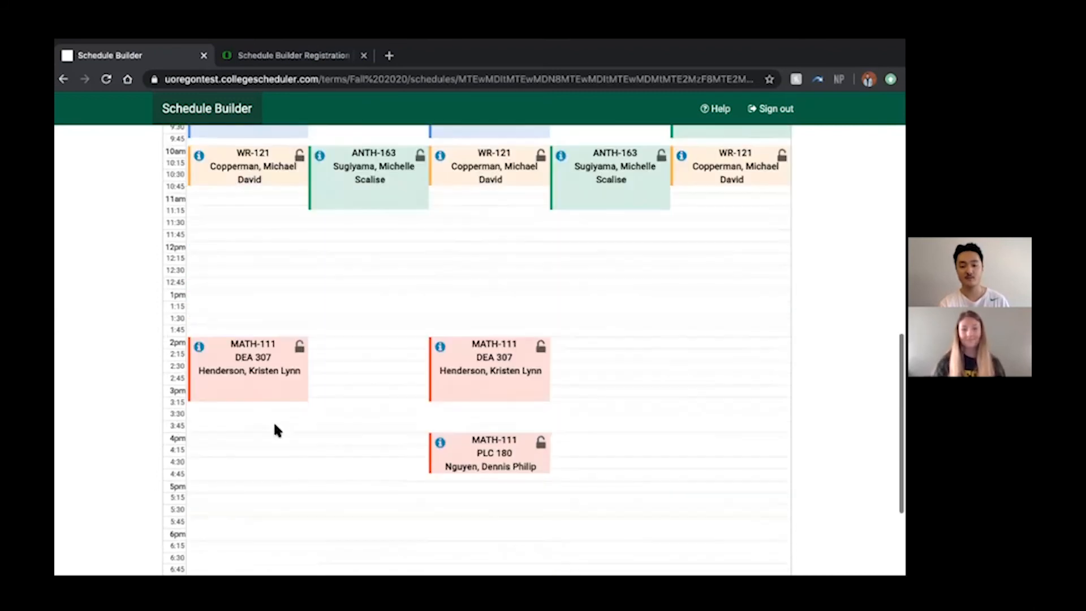
scroll(276, 429, up, 8)
scroll(276, 430, down, 2)
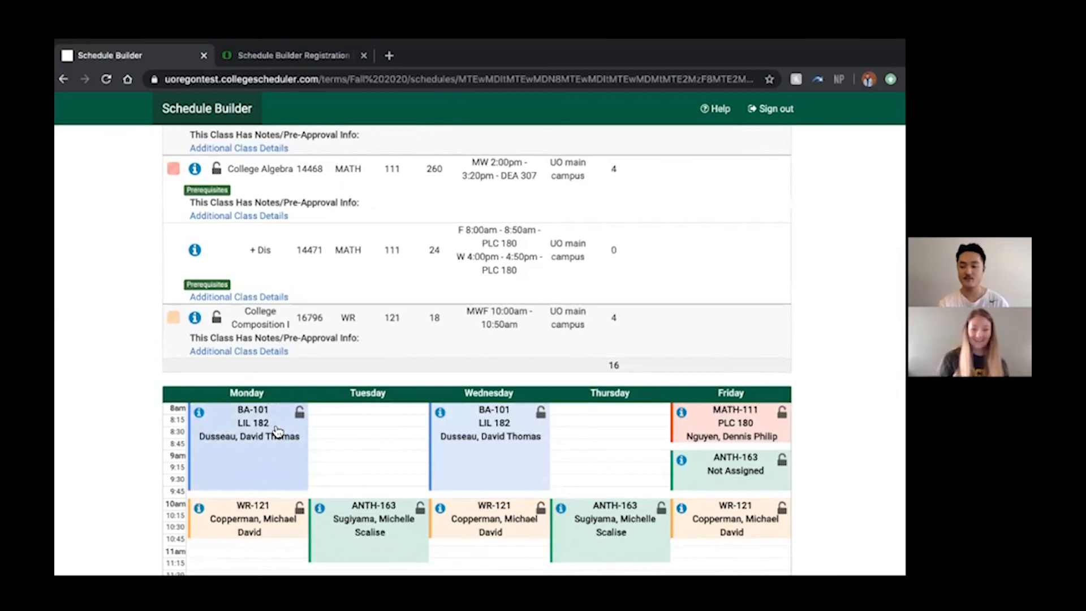
scroll(277, 431, up, 5)
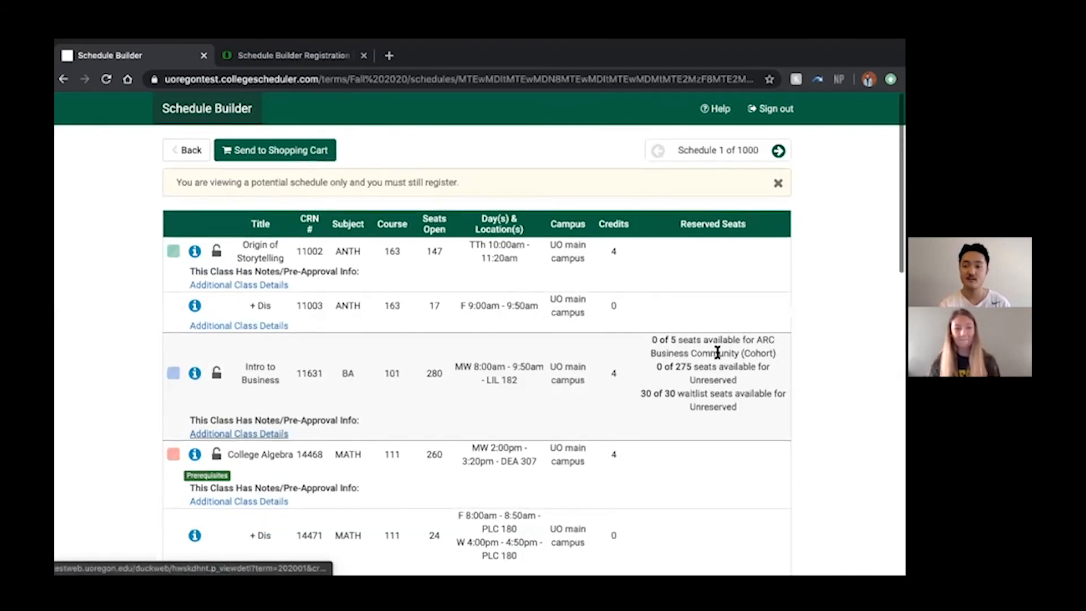
View schedule 2 and its weekly calendar for comparison, and return to schedule 1.
click(778, 150)
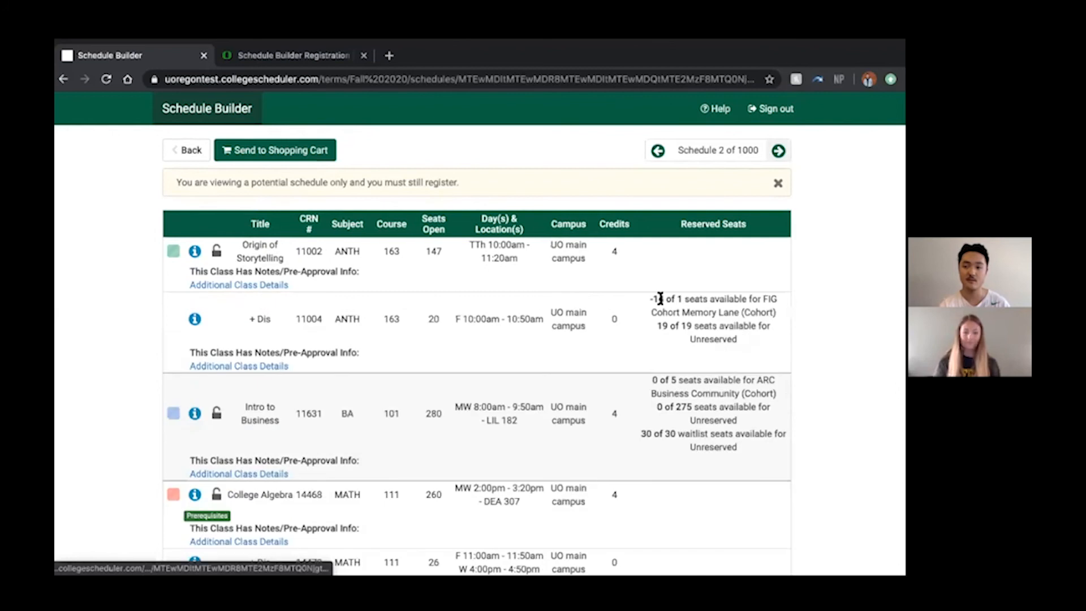
scroll(661, 300, down, 1)
scroll(658, 293, down, 8)
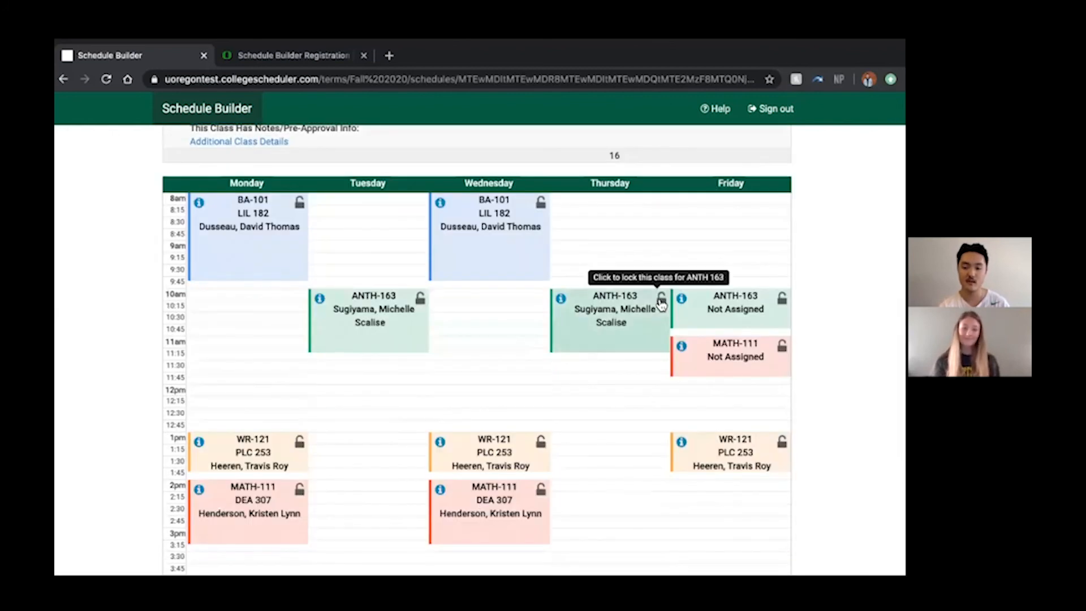
key(Right)
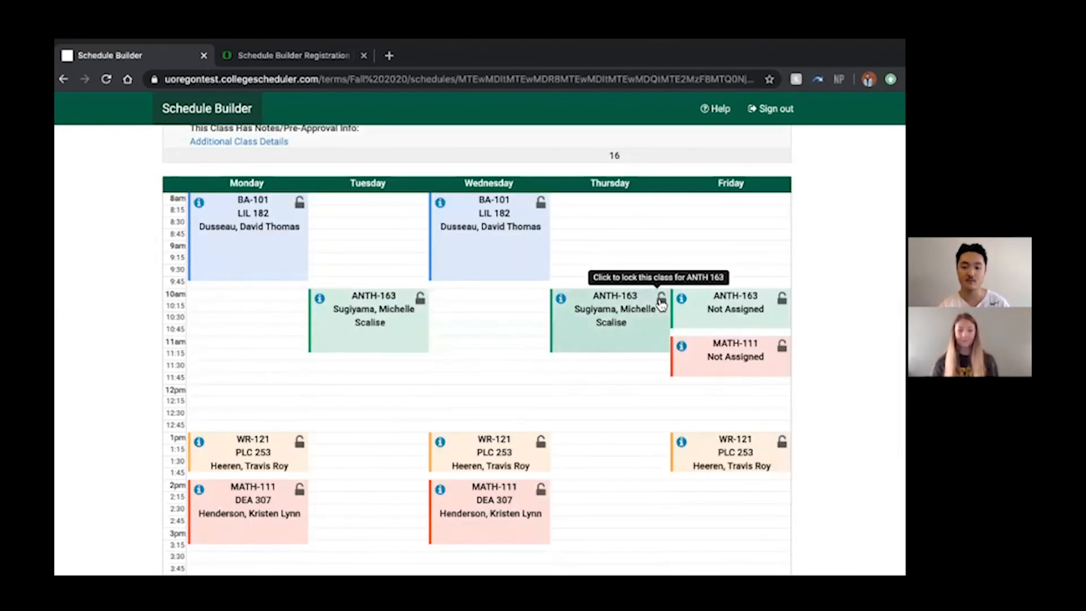
key(Right)
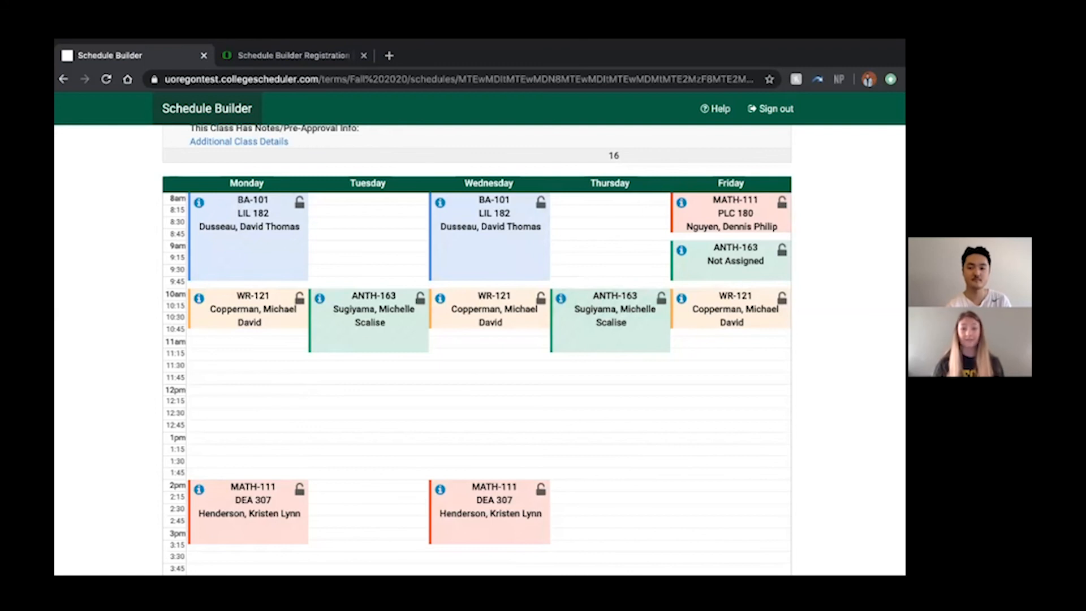
Lock the MATH 111 class held Monday and Wednesday at 2pm in DEA 307 and dismiss the notice.
scroll(478, 349, down, 3)
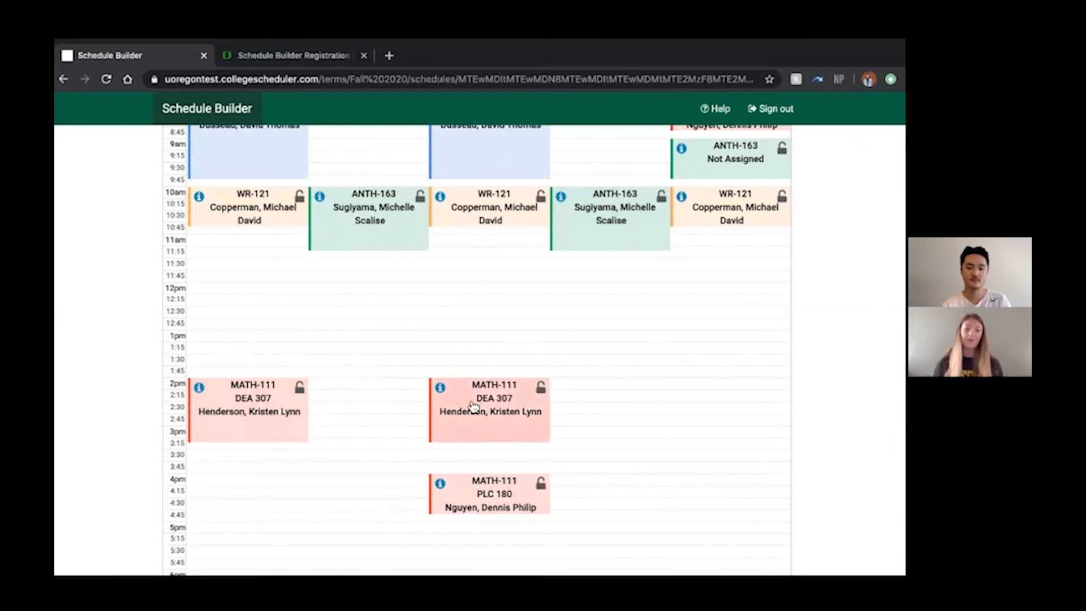
click(298, 388)
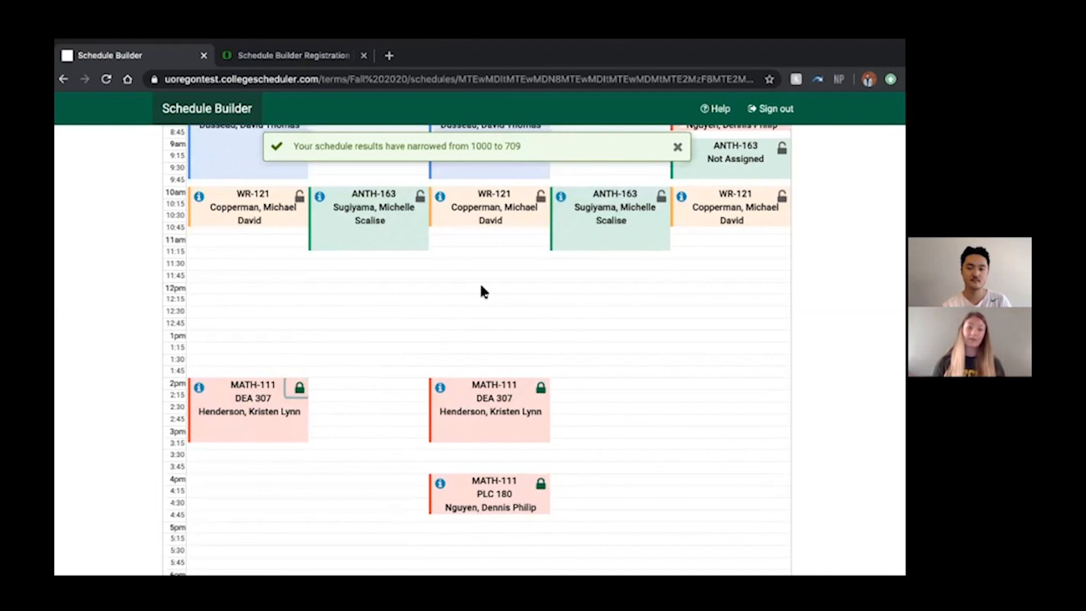
click(683, 157)
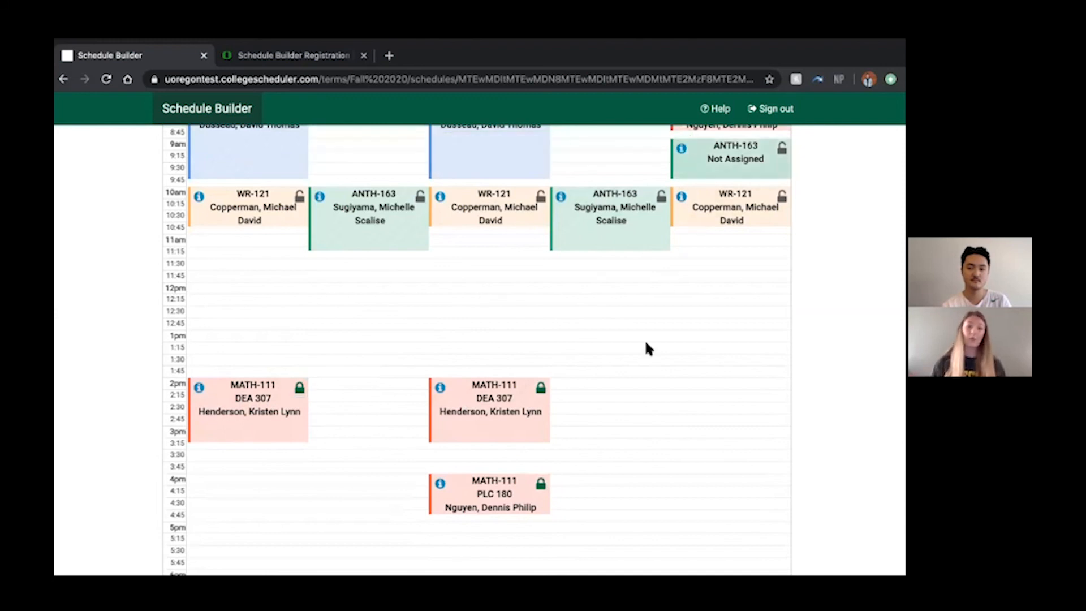
Browse the remaining schedules that keep the locked math class up to schedule 4, and examine its weekly calendar and class list.
scroll(638, 355, up, 2)
scroll(639, 361, up, 1)
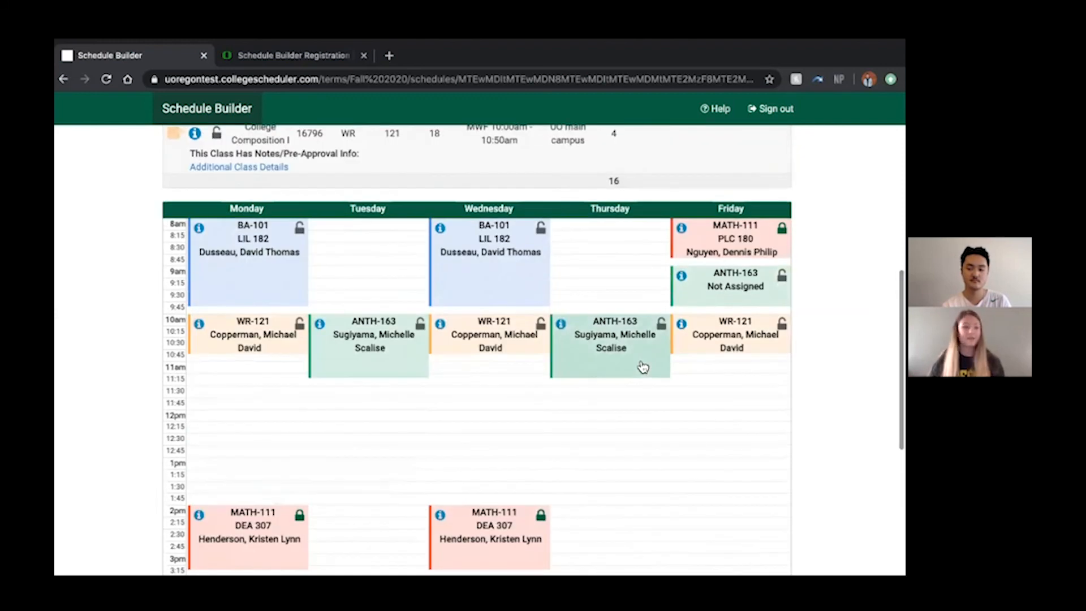
scroll(639, 360, down, 2)
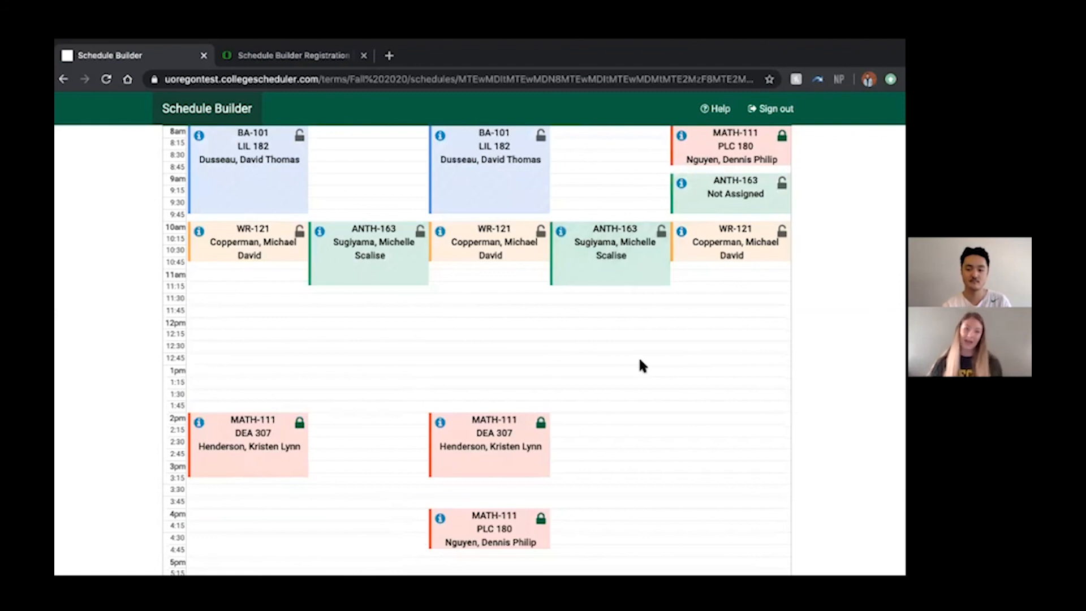
key(Right)
key(Right)
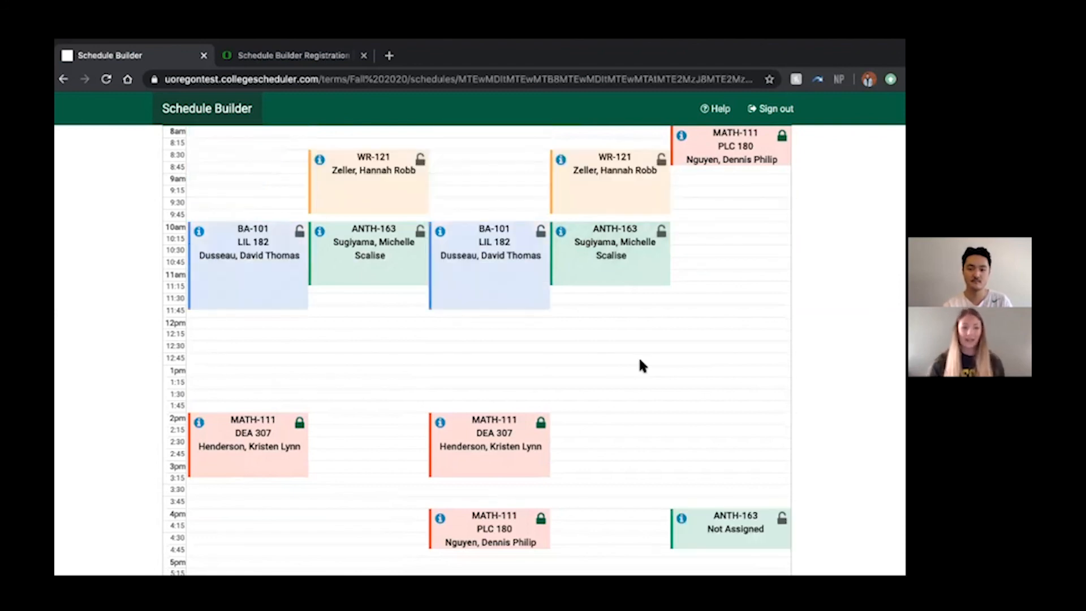
key(Right)
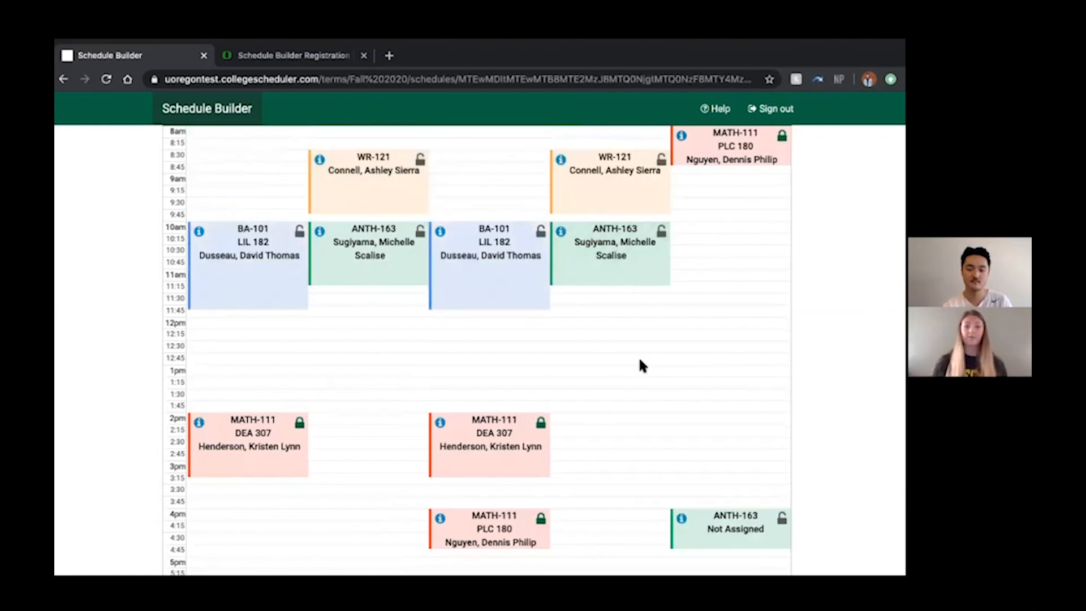
scroll(640, 360, down, 2)
scroll(640, 361, up, 1)
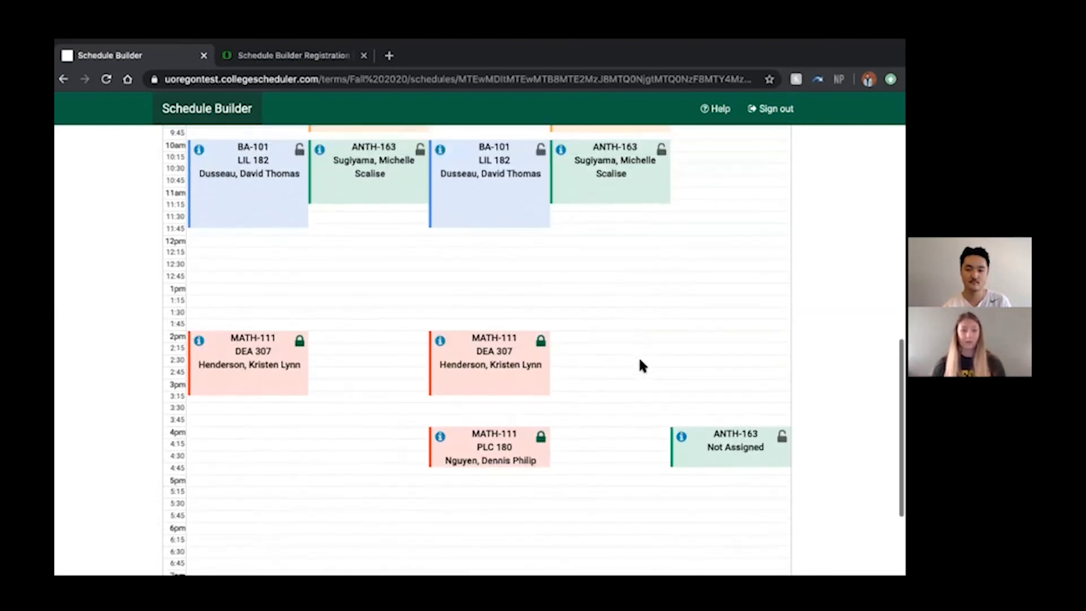
scroll(640, 360, up, 5)
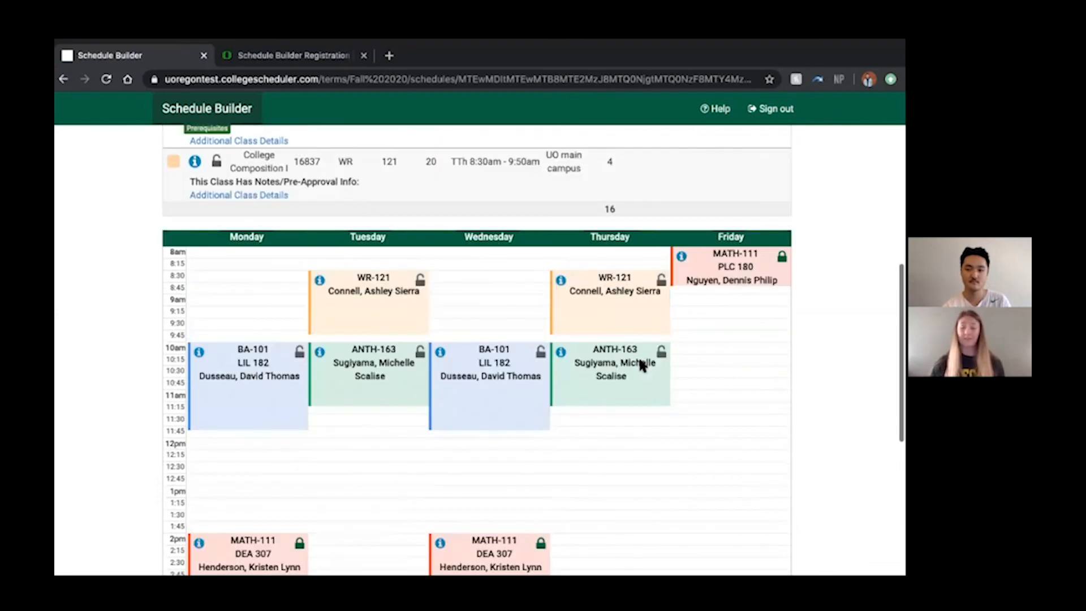
scroll(642, 365, down, 5)
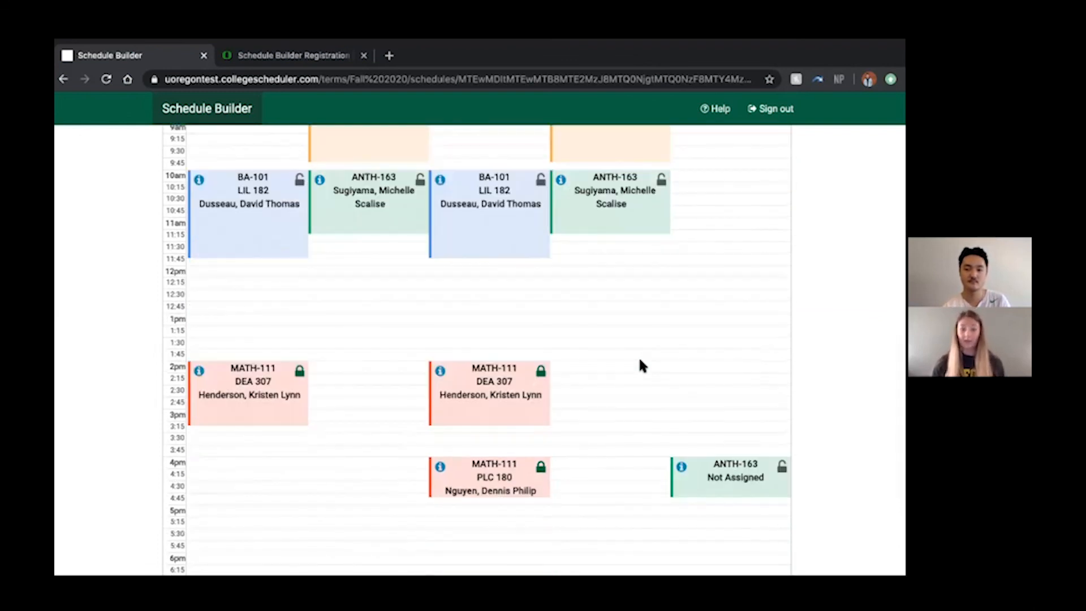
scroll(642, 366, up, 10)
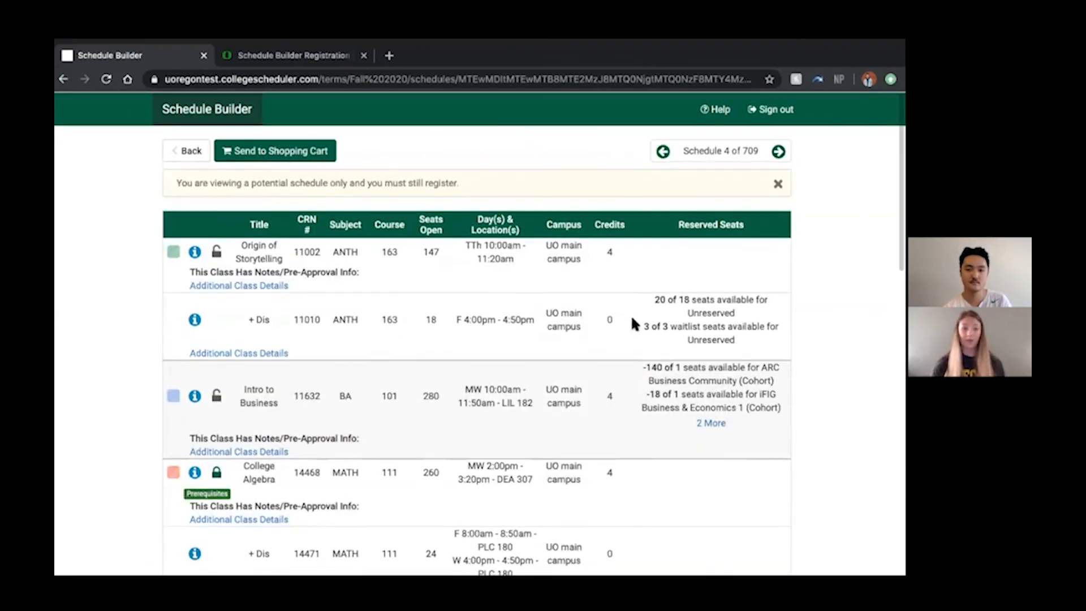
Leave the generated schedule and go back to the DuckWeb Registration Menu.
click(325, 152)
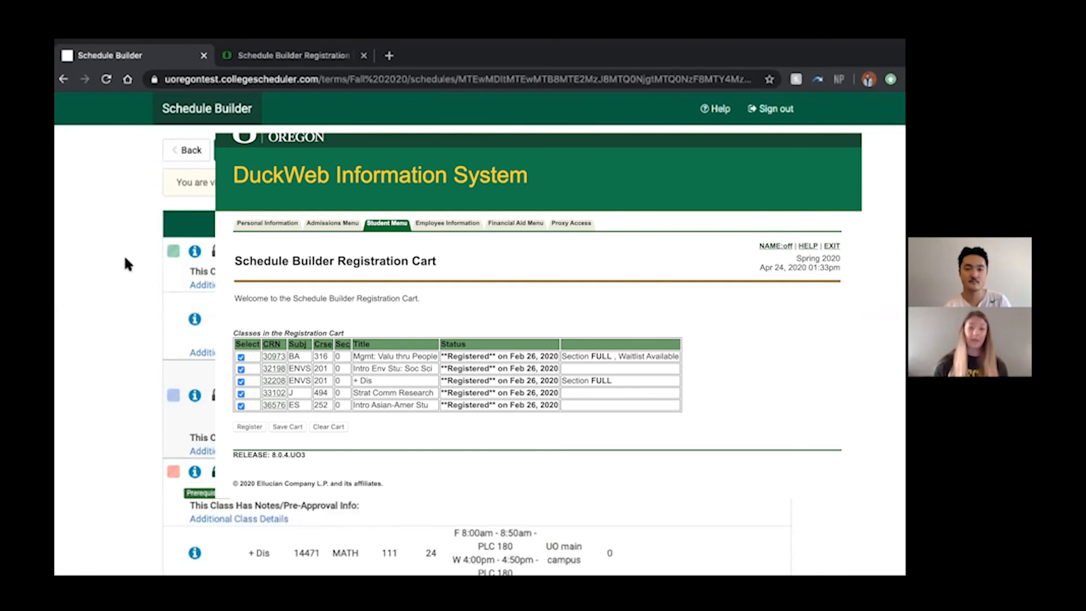
click(64, 79)
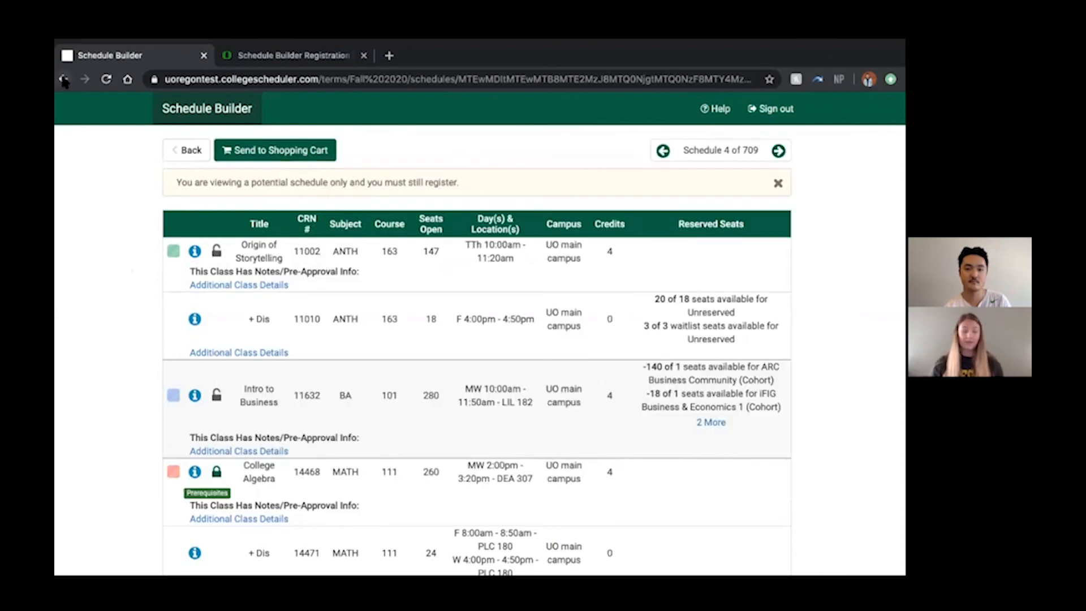
right_click(64, 79)
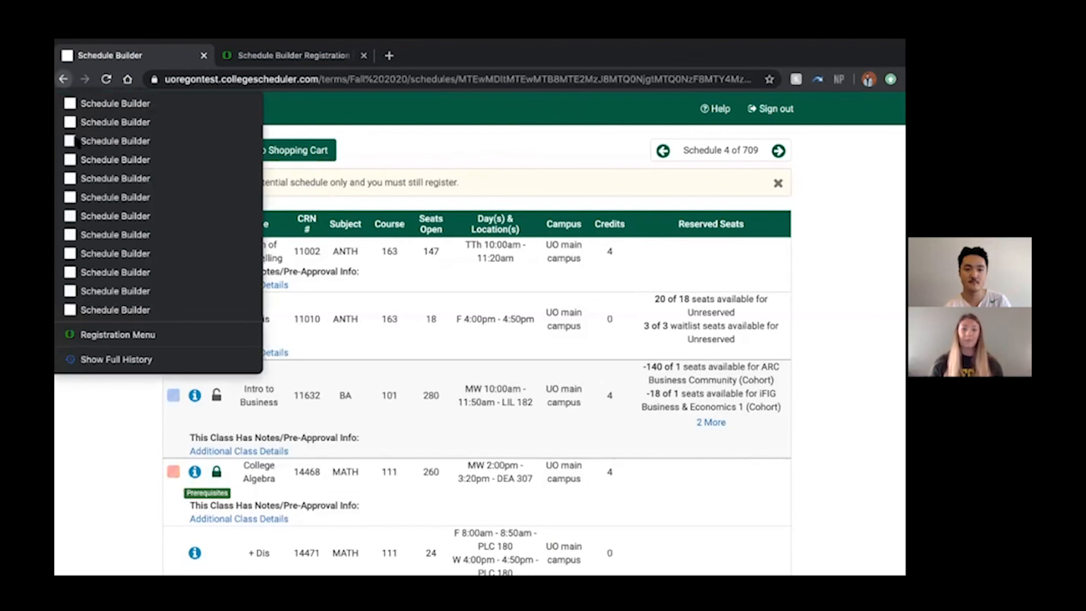
click(127, 331)
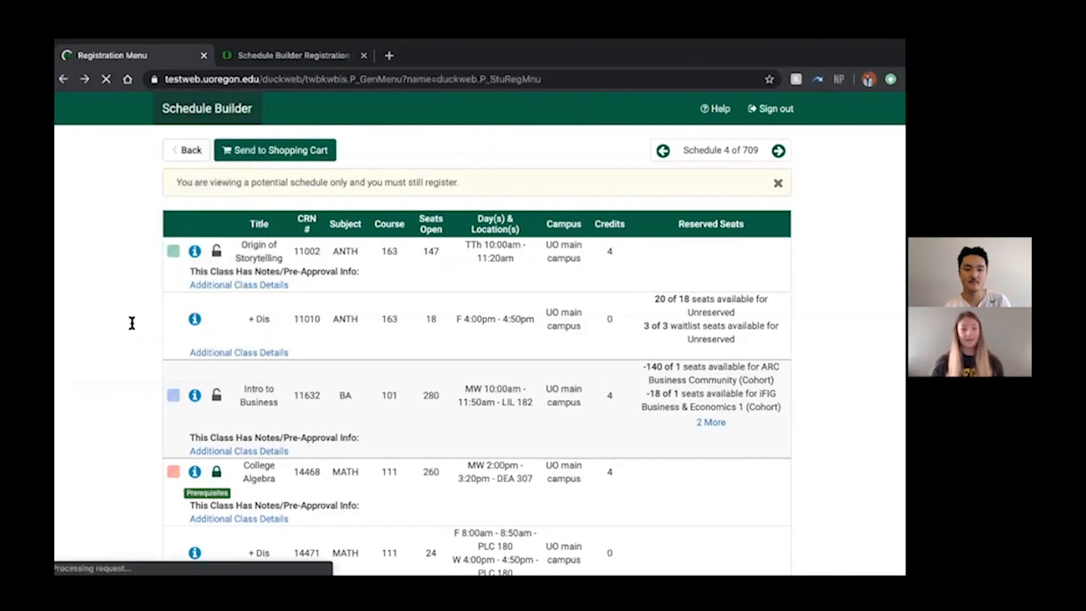